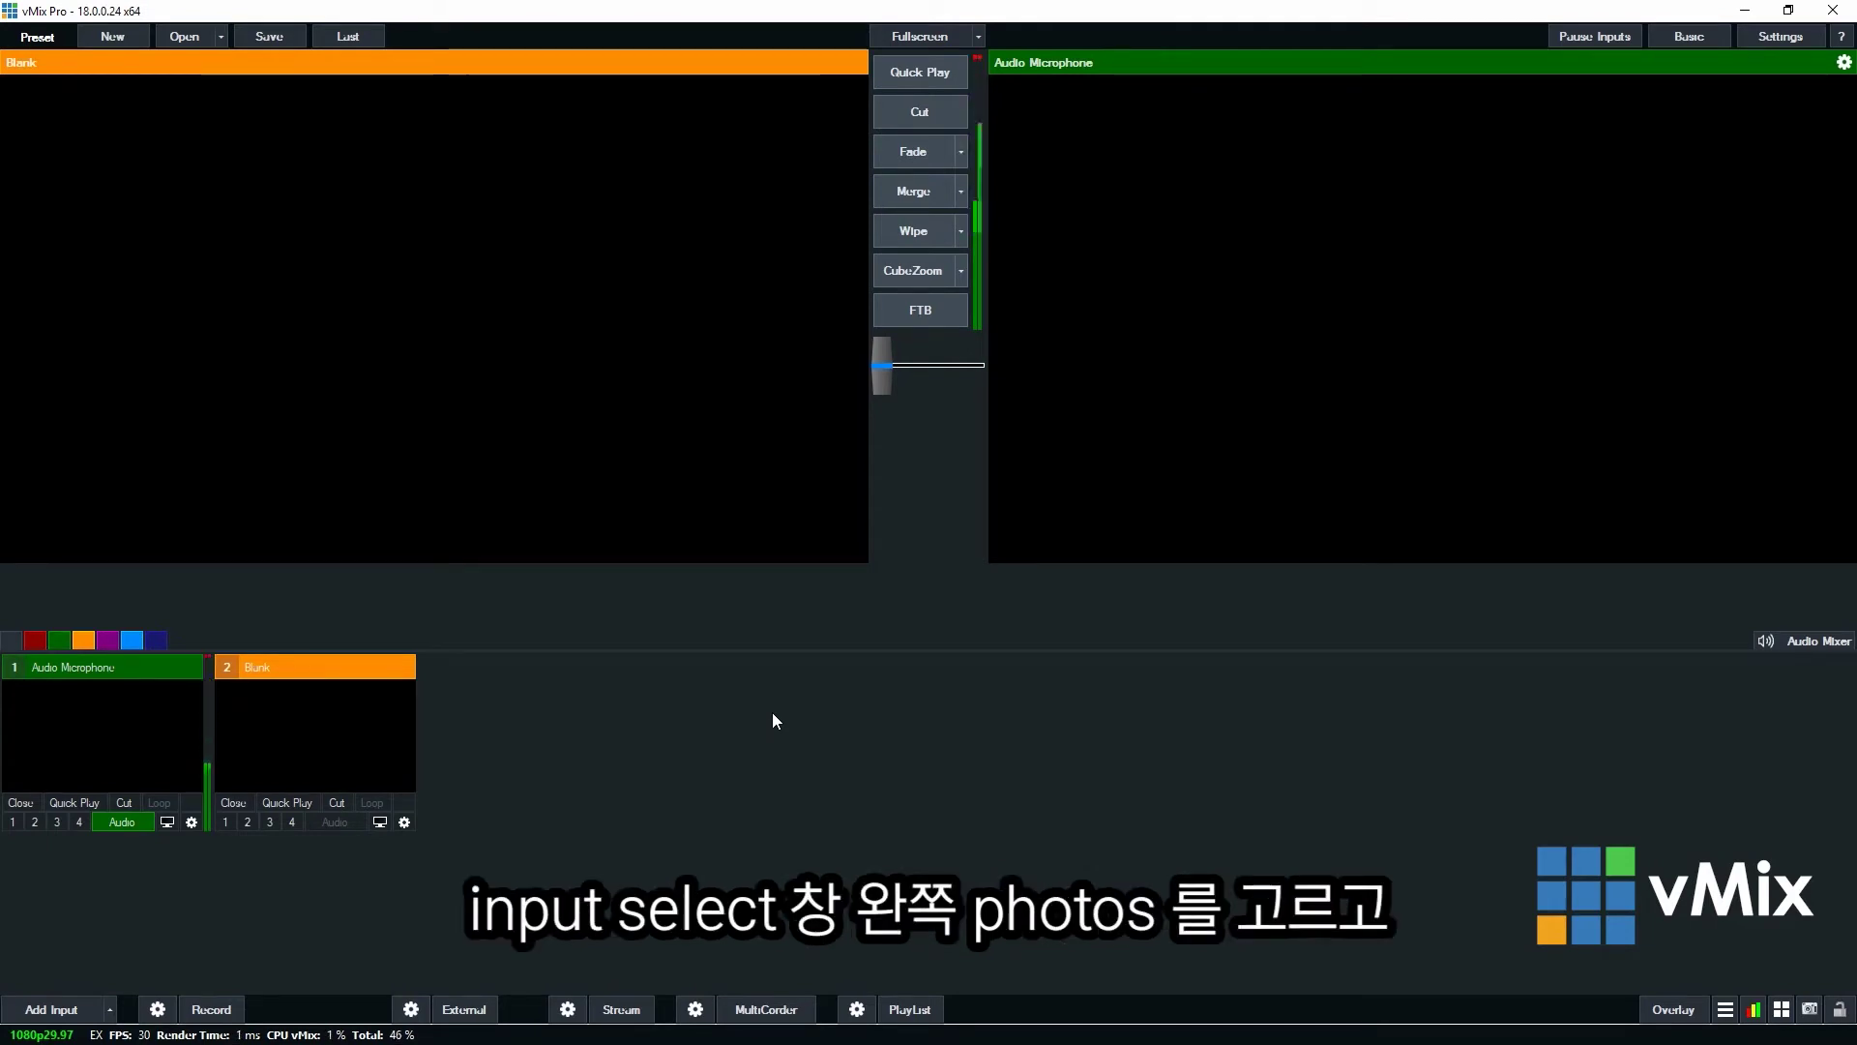
Step: Add a Photos slideshow input using the D:\vMix Videos\Photos folder as its source
click(51, 1008)
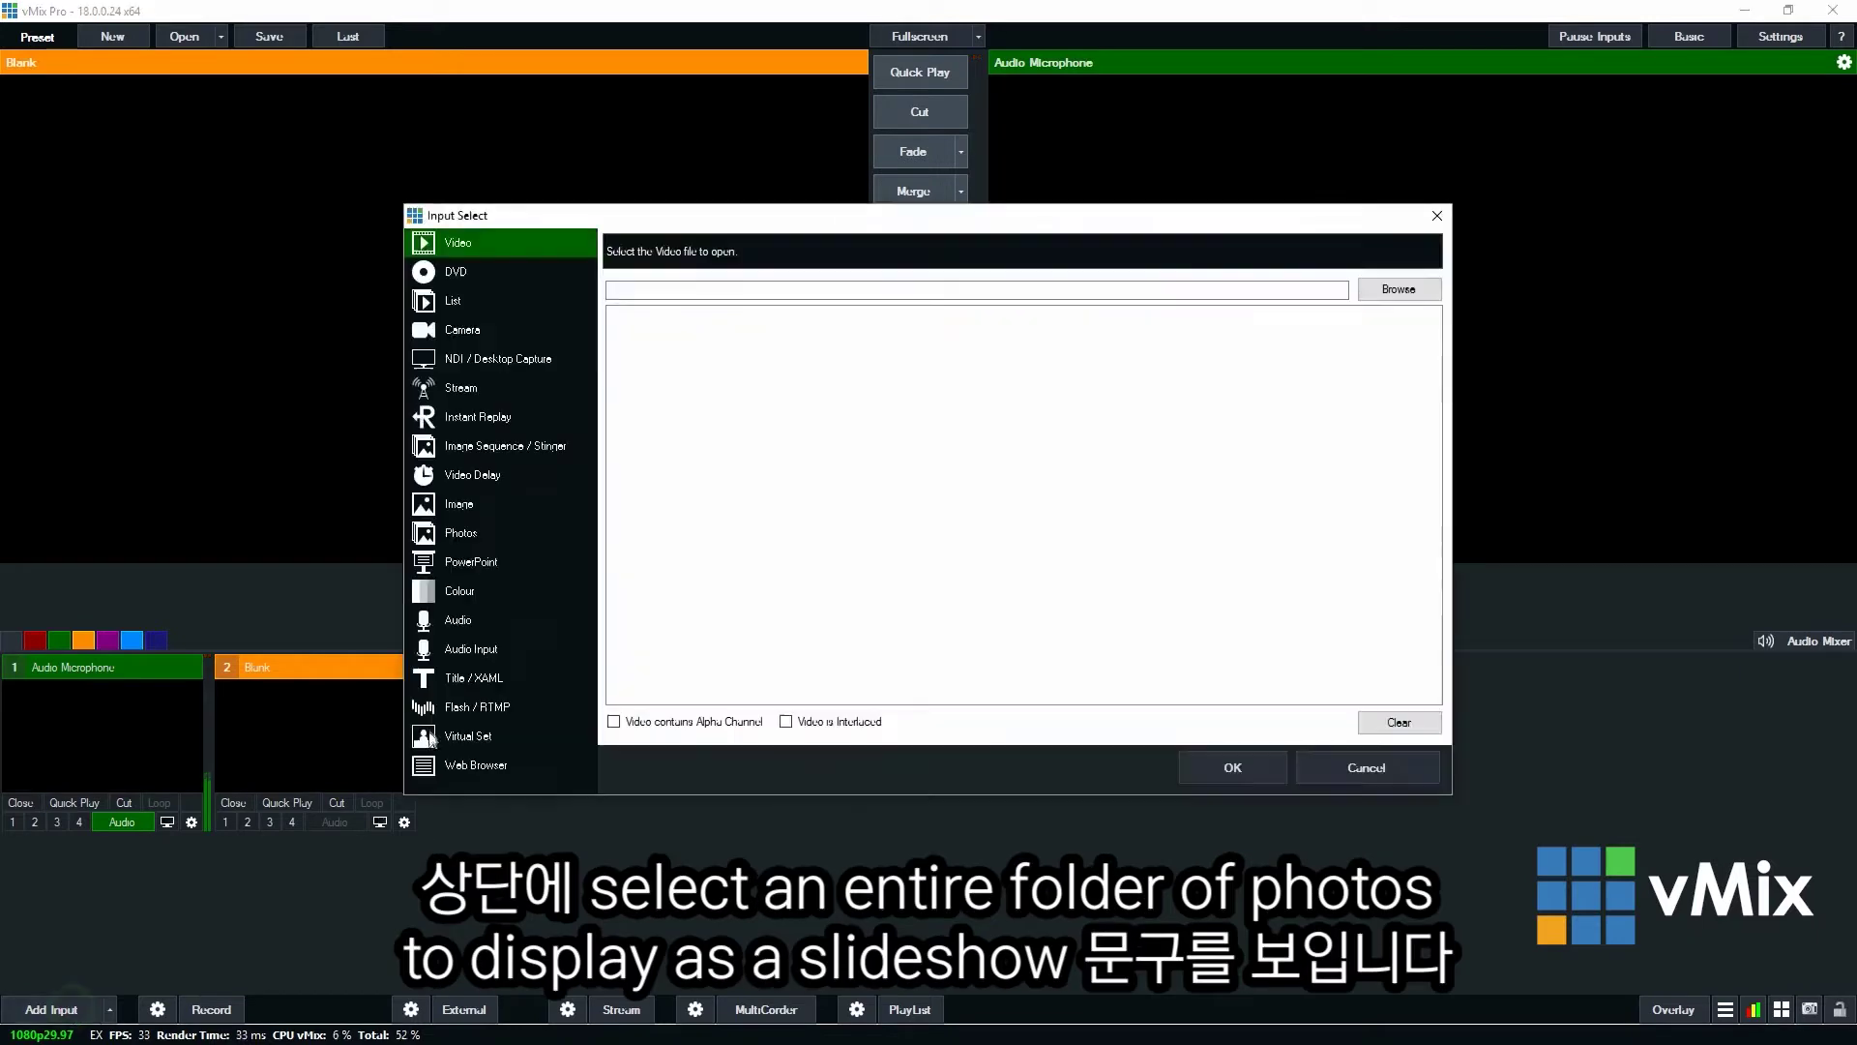
click(453, 531)
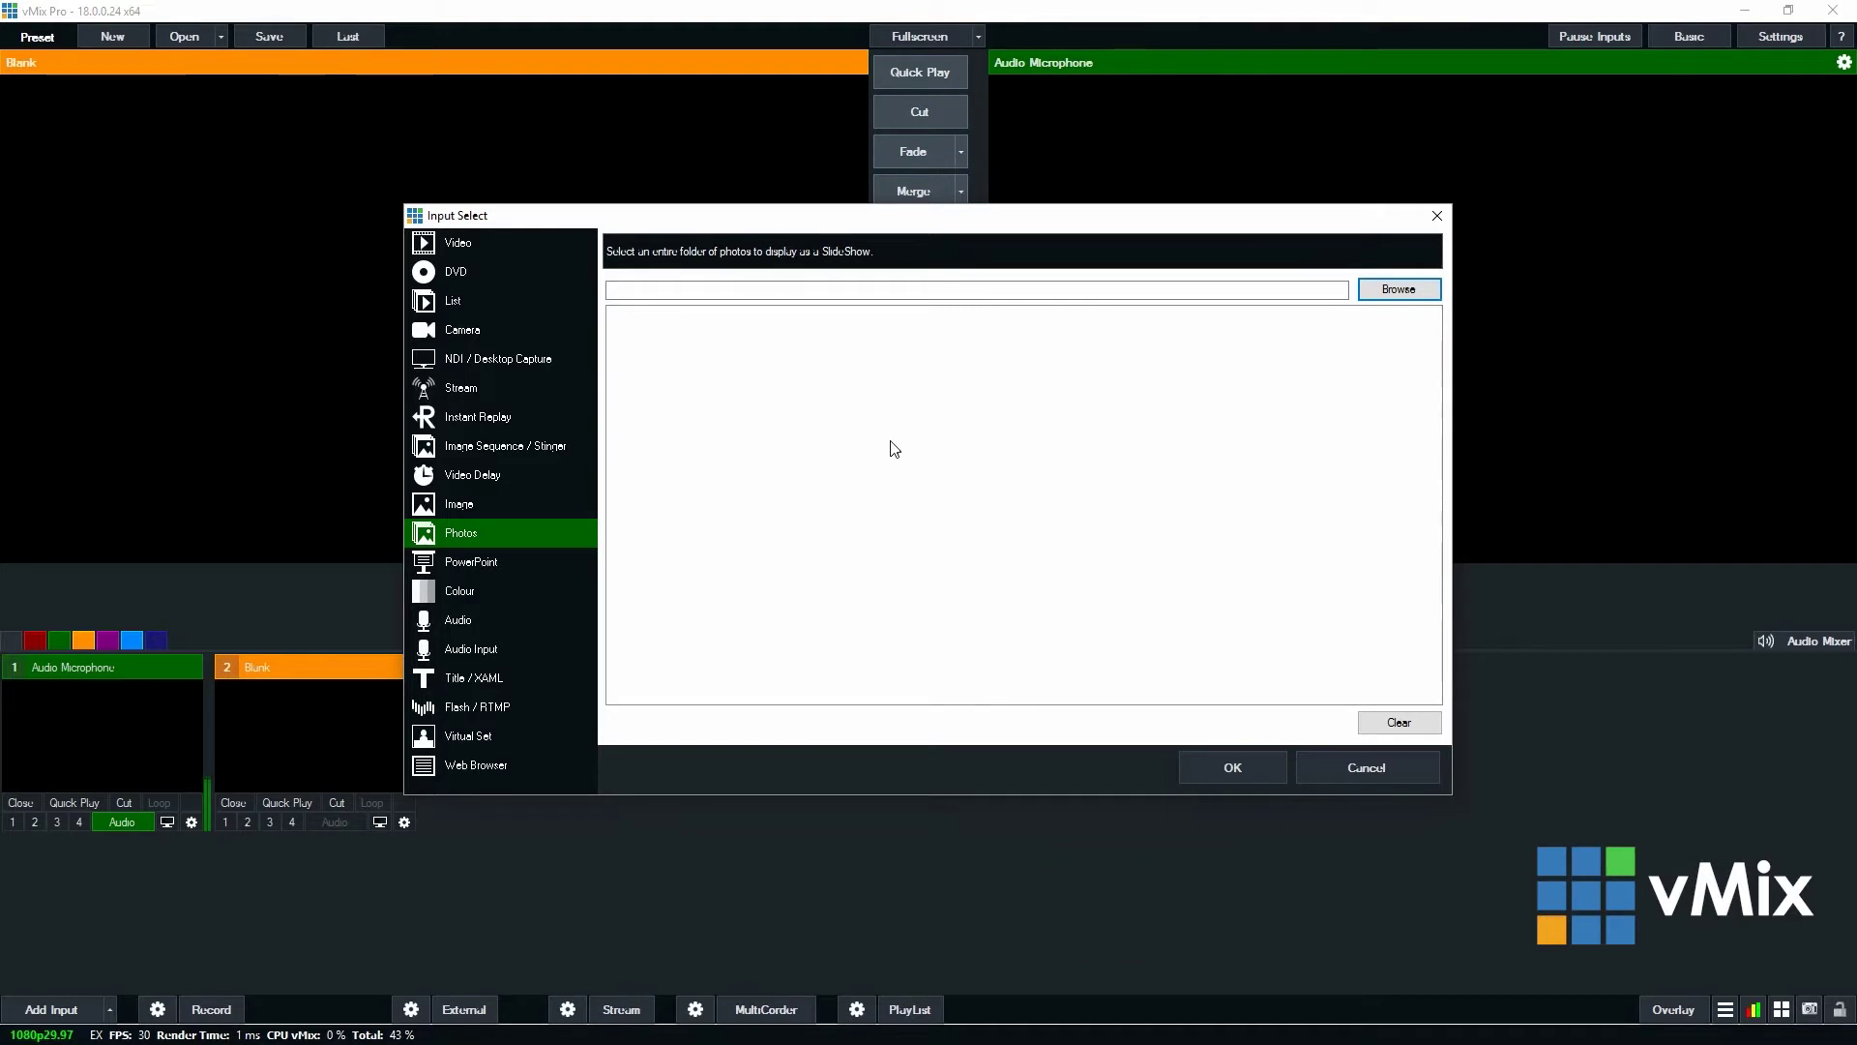
click(1399, 289)
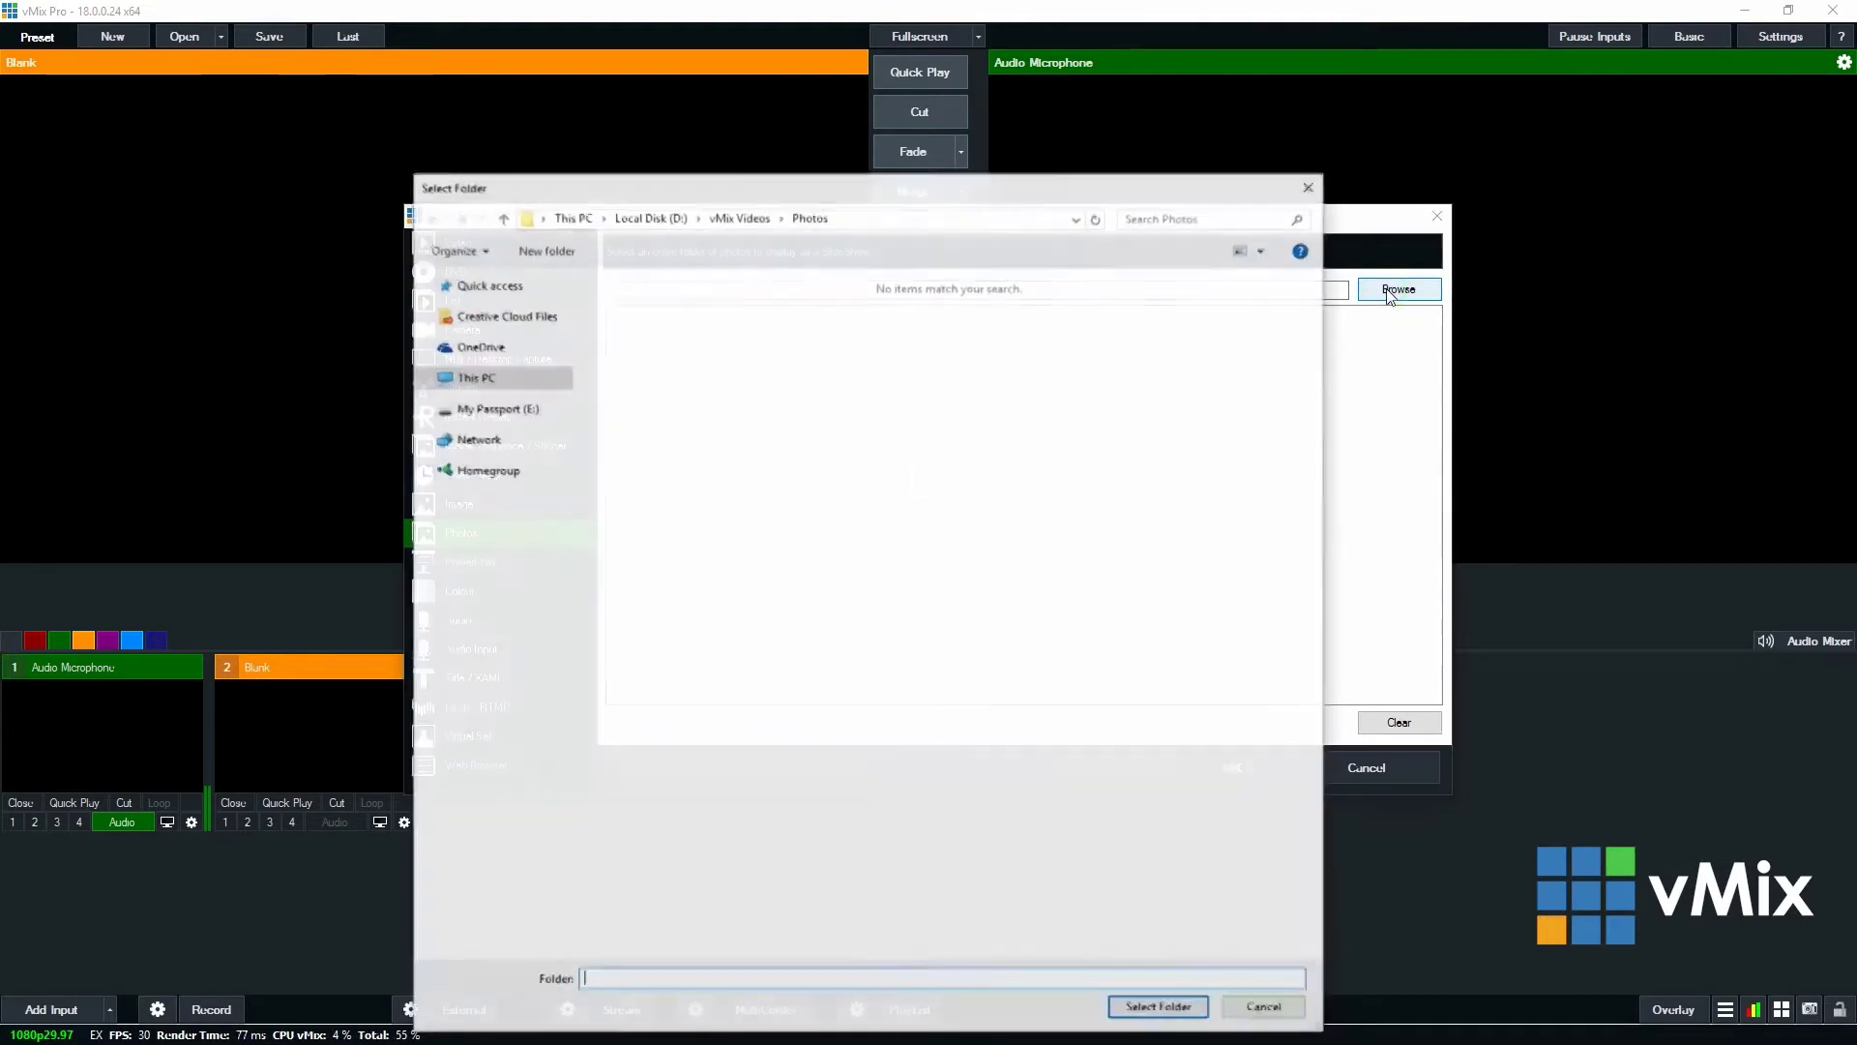
click(739, 216)
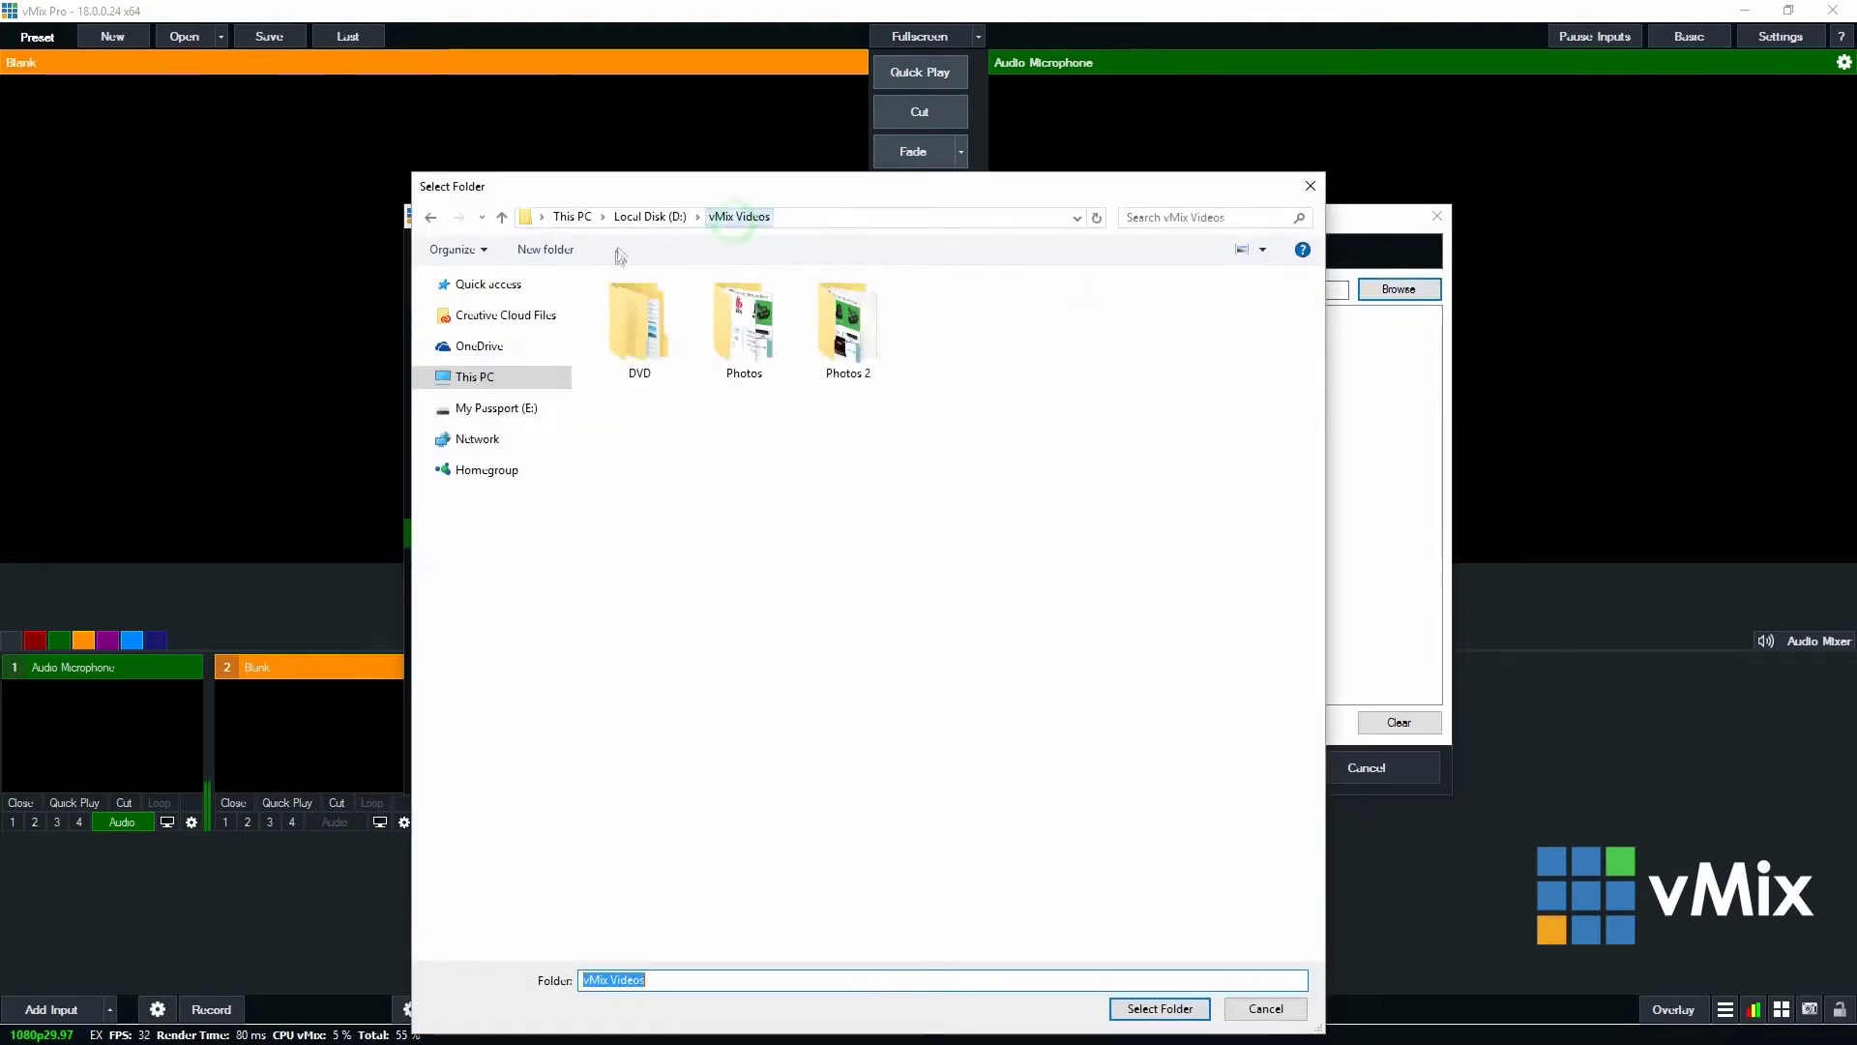
click(767, 334)
click(1157, 1008)
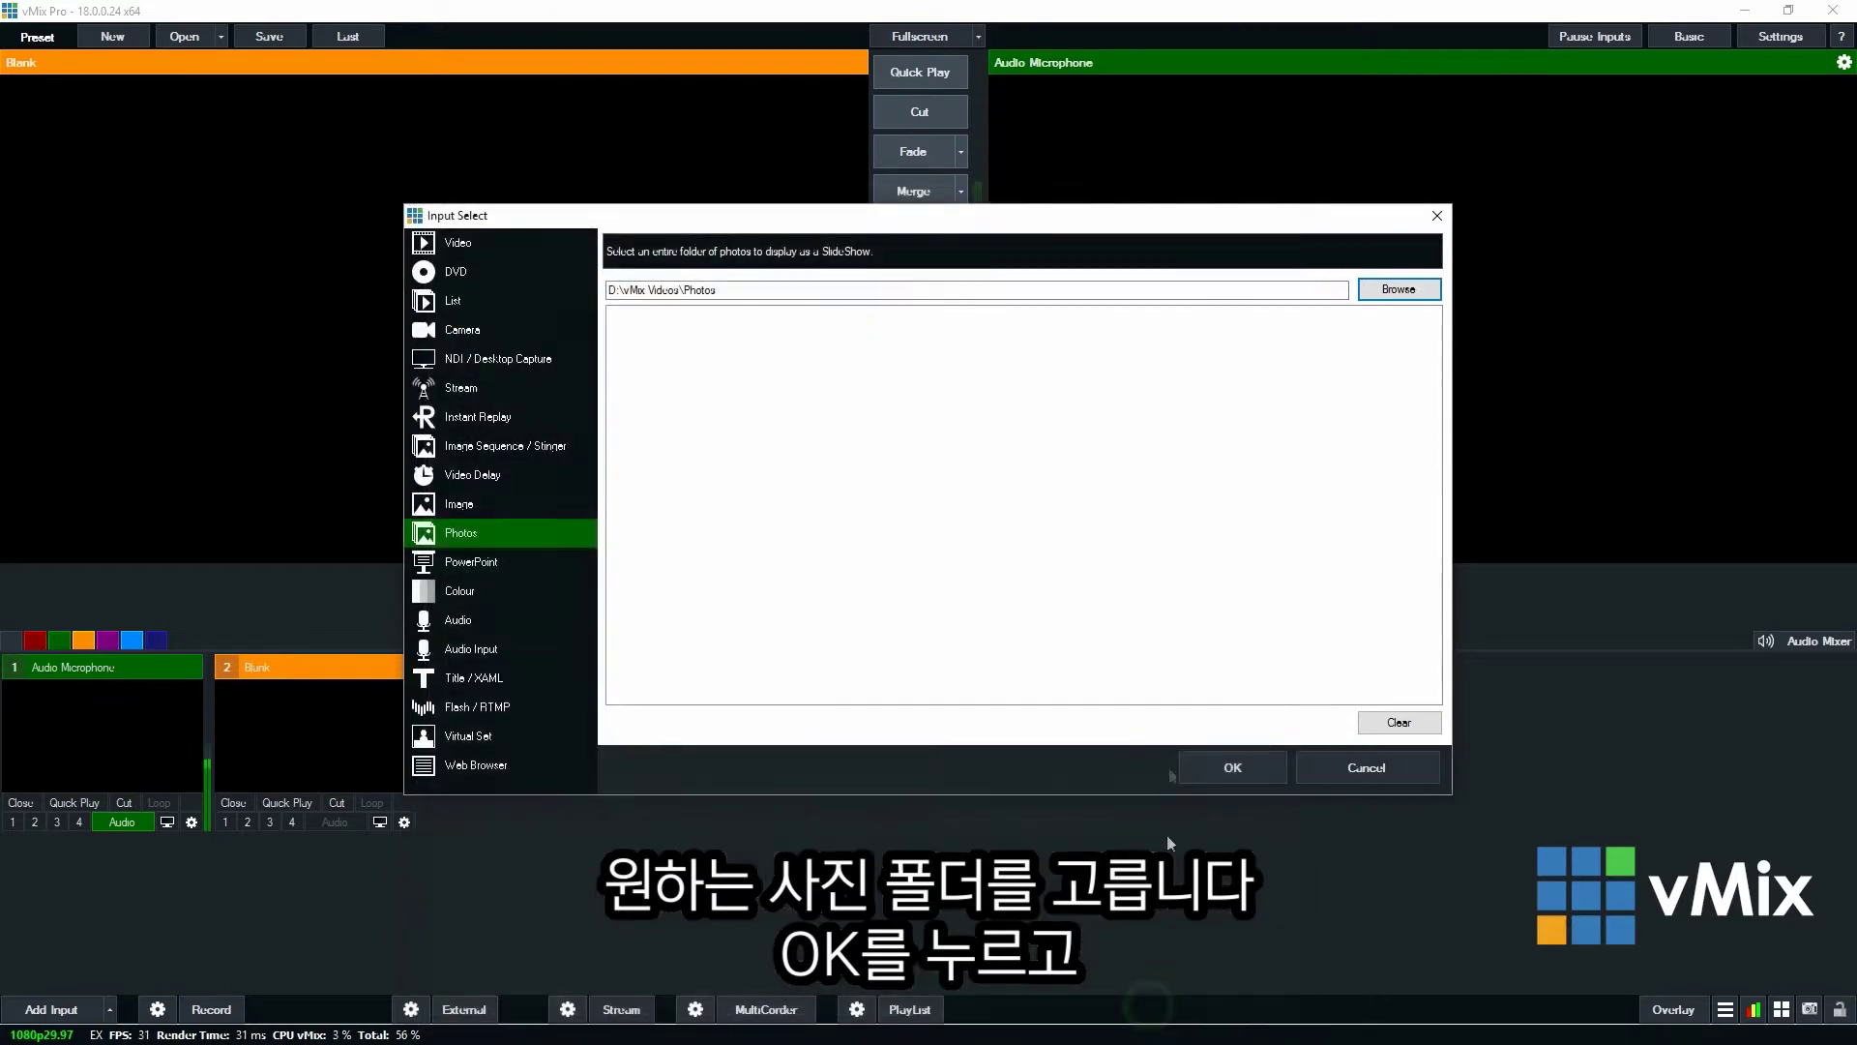
click(1226, 754)
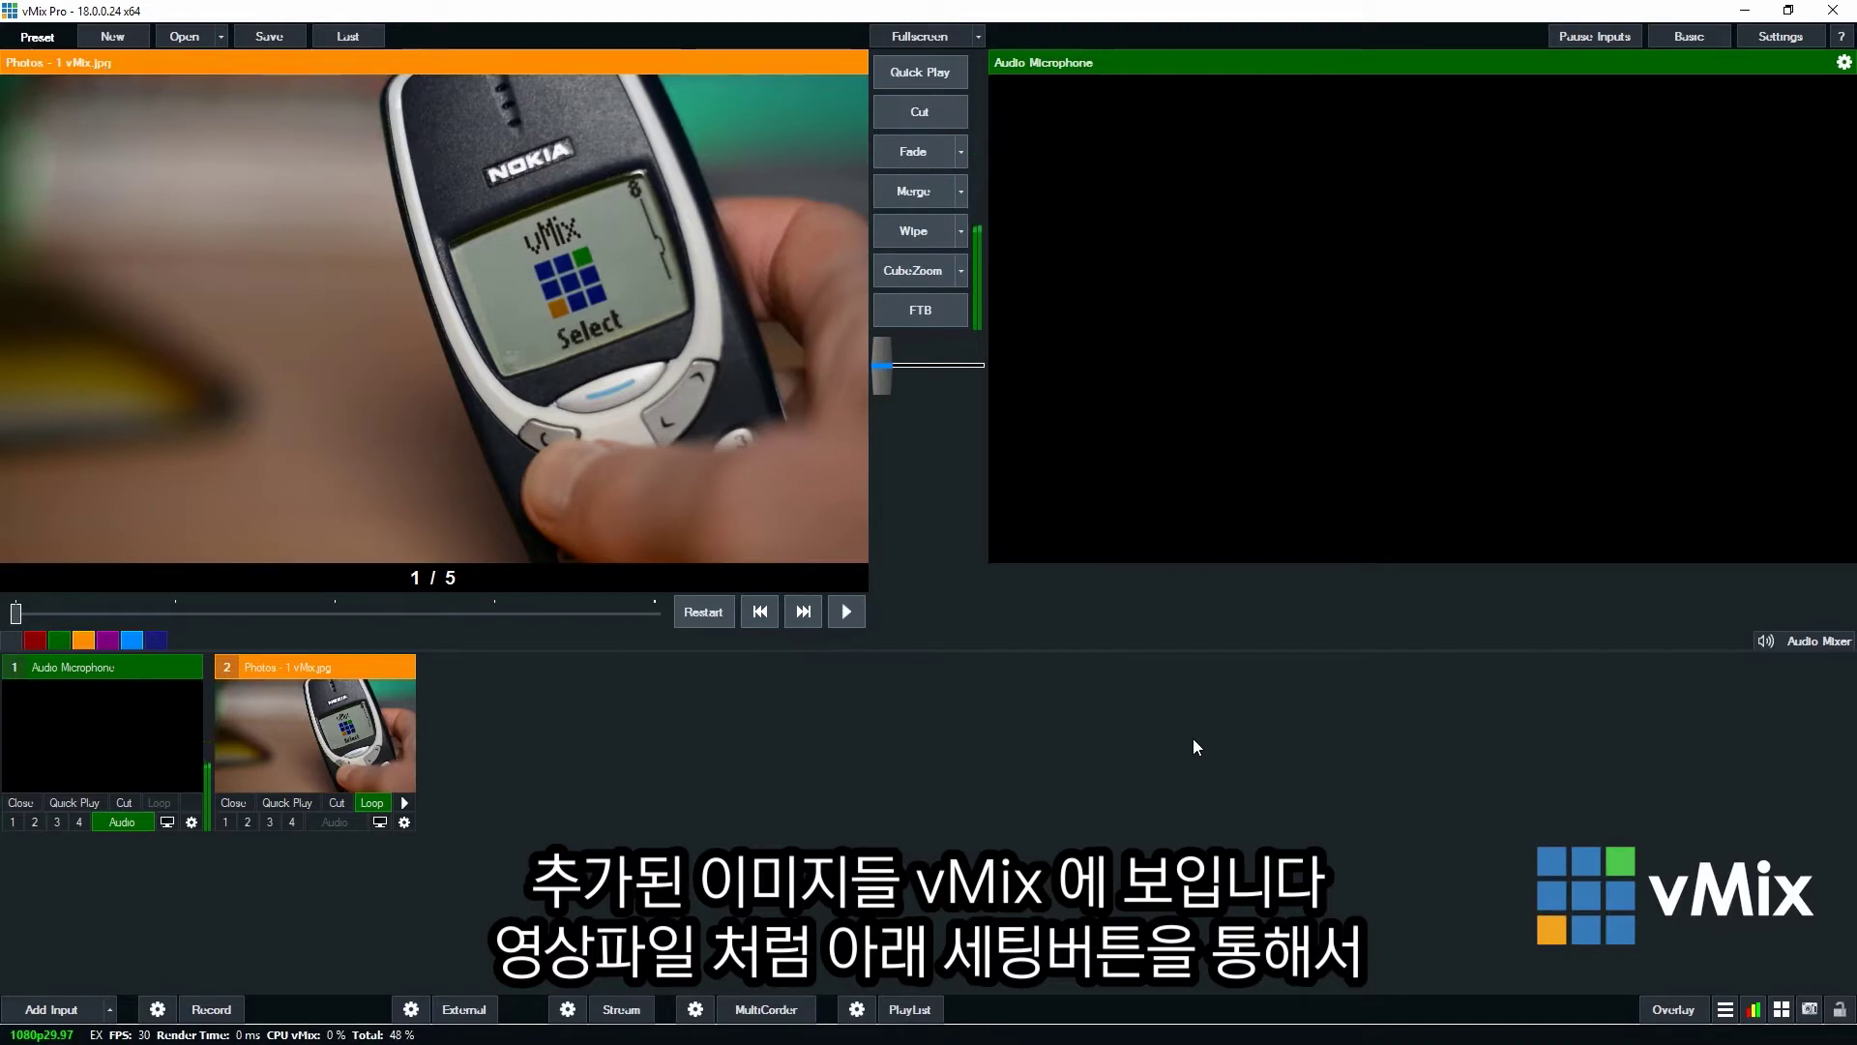
click(404, 822)
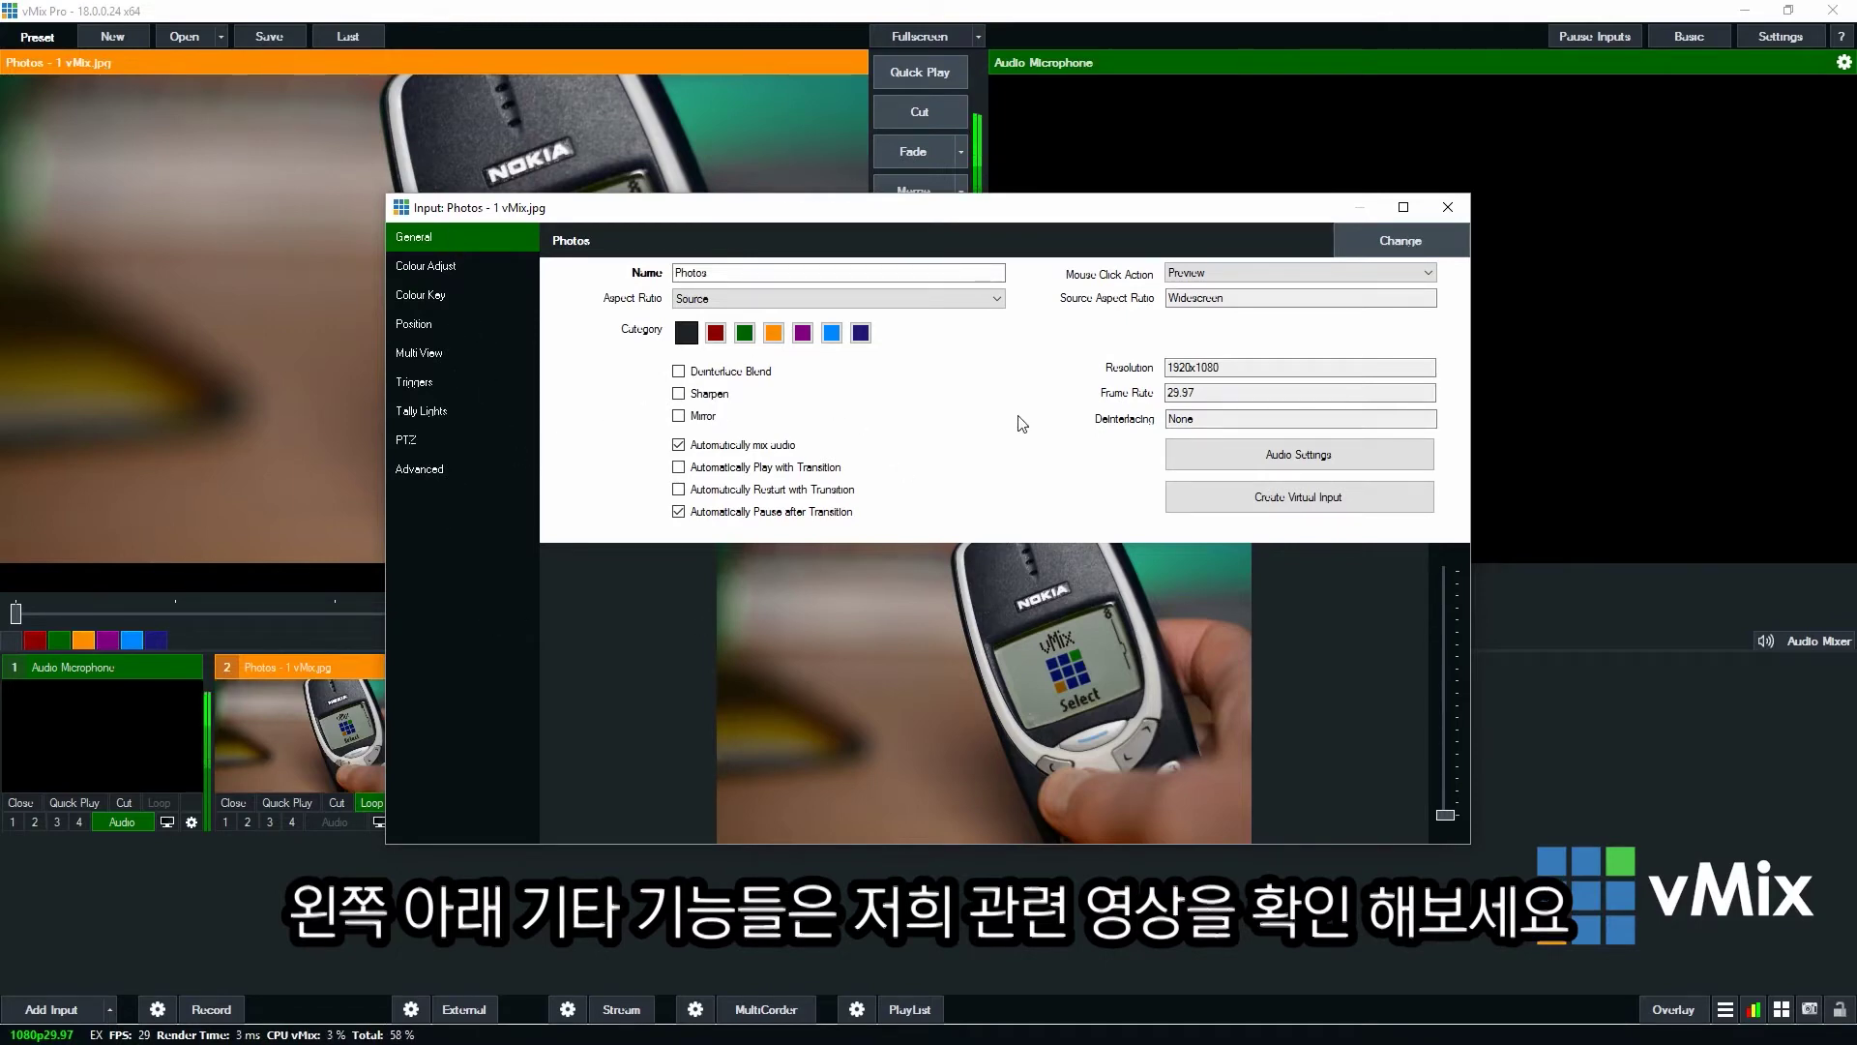
click(1448, 208)
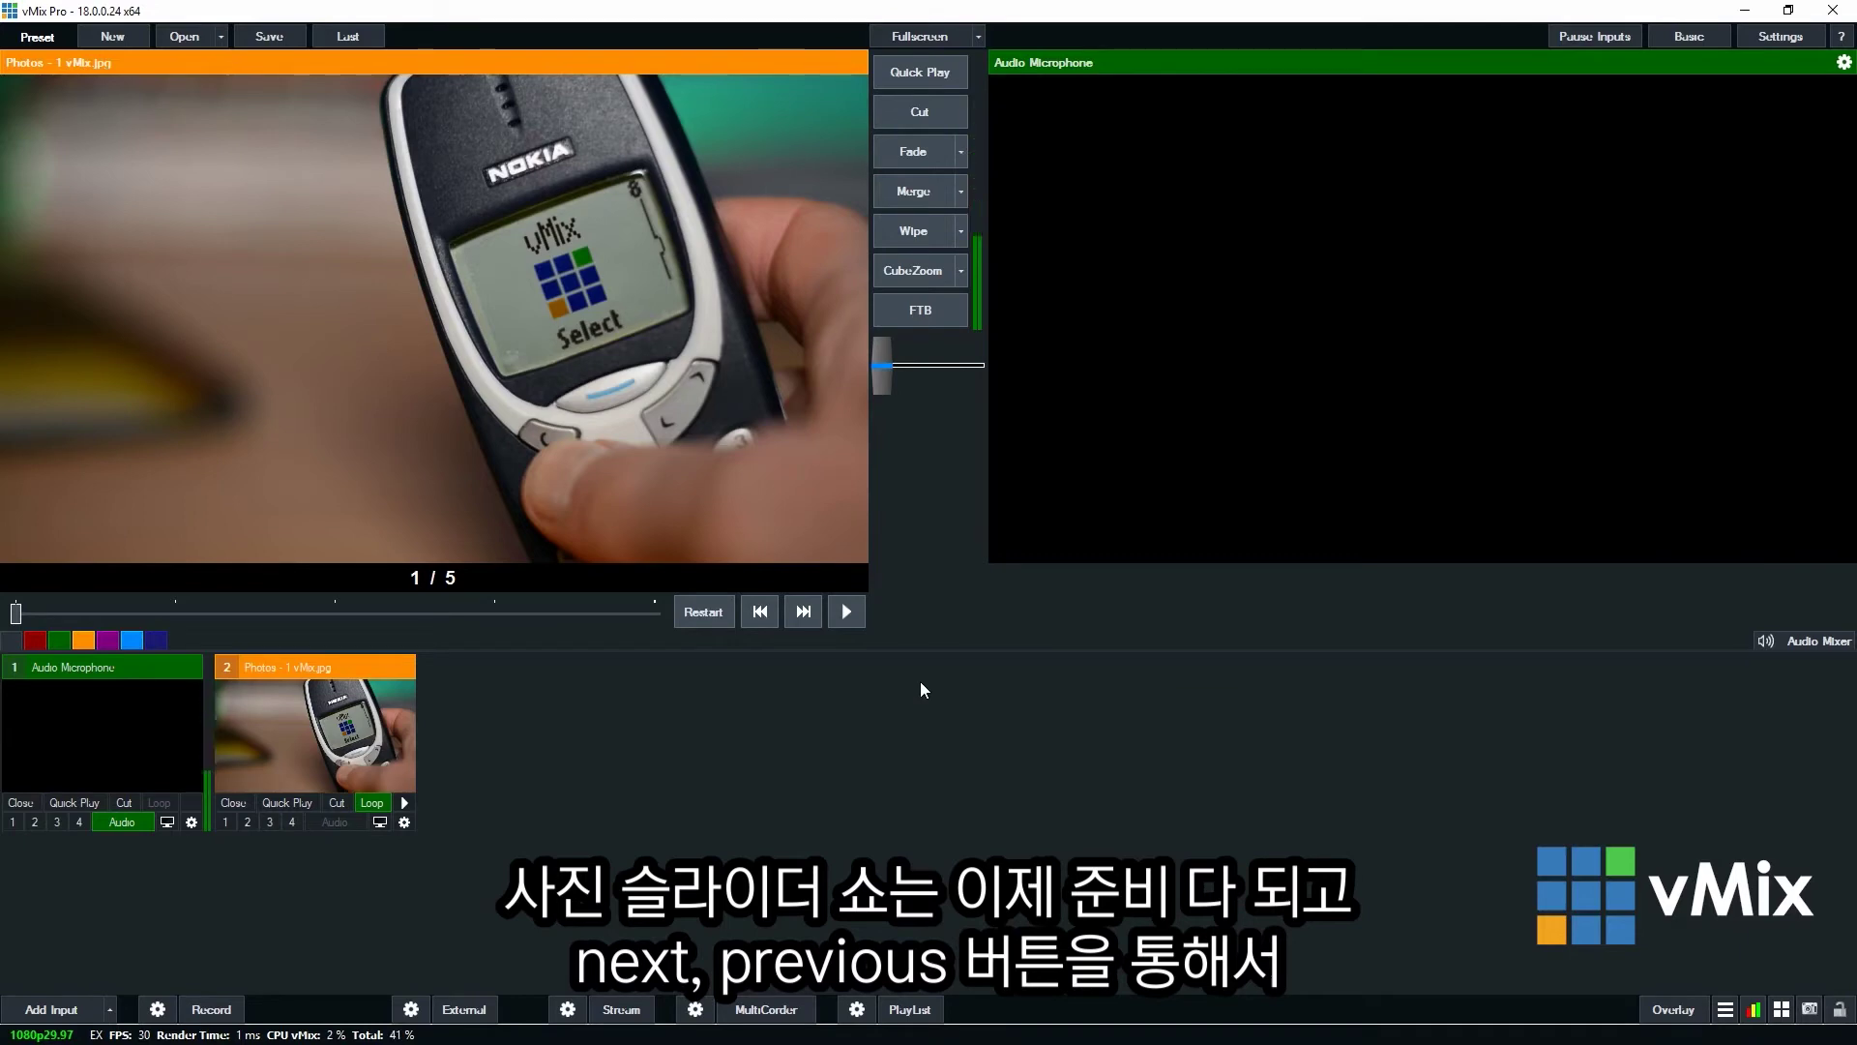
click(802, 612)
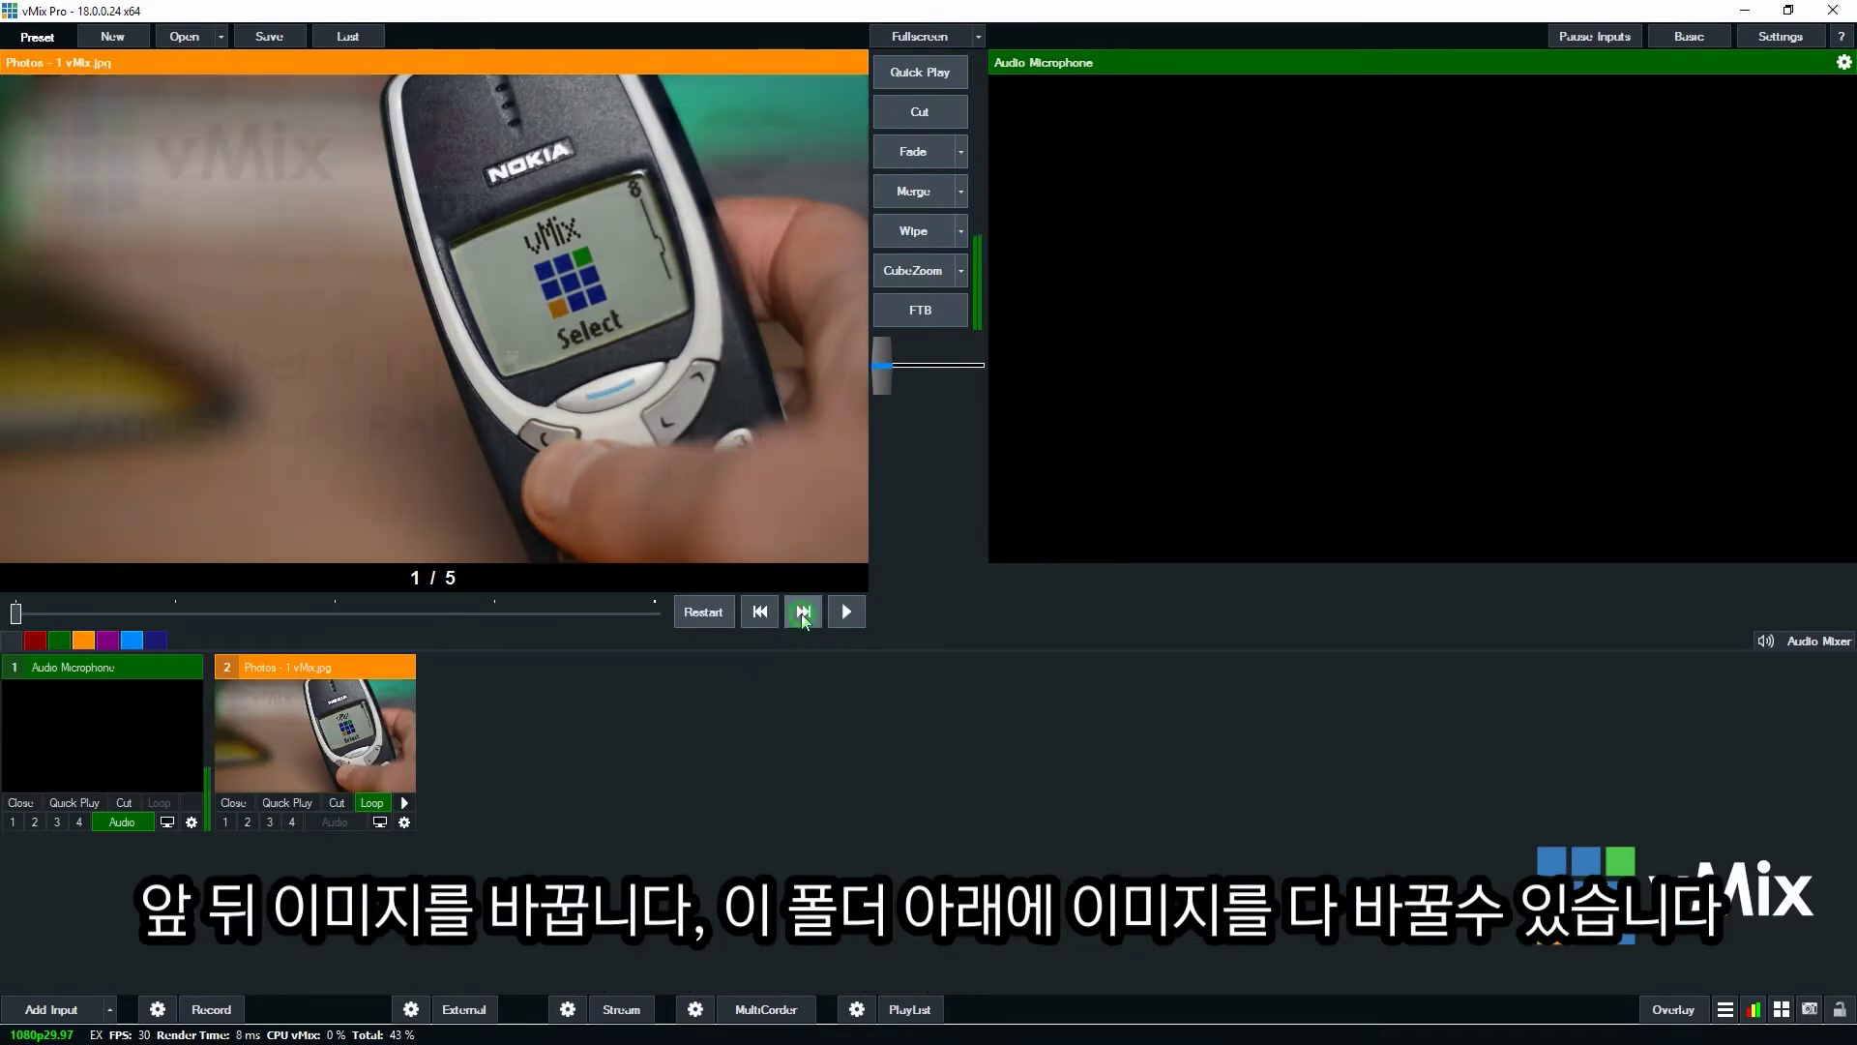
click(802, 612)
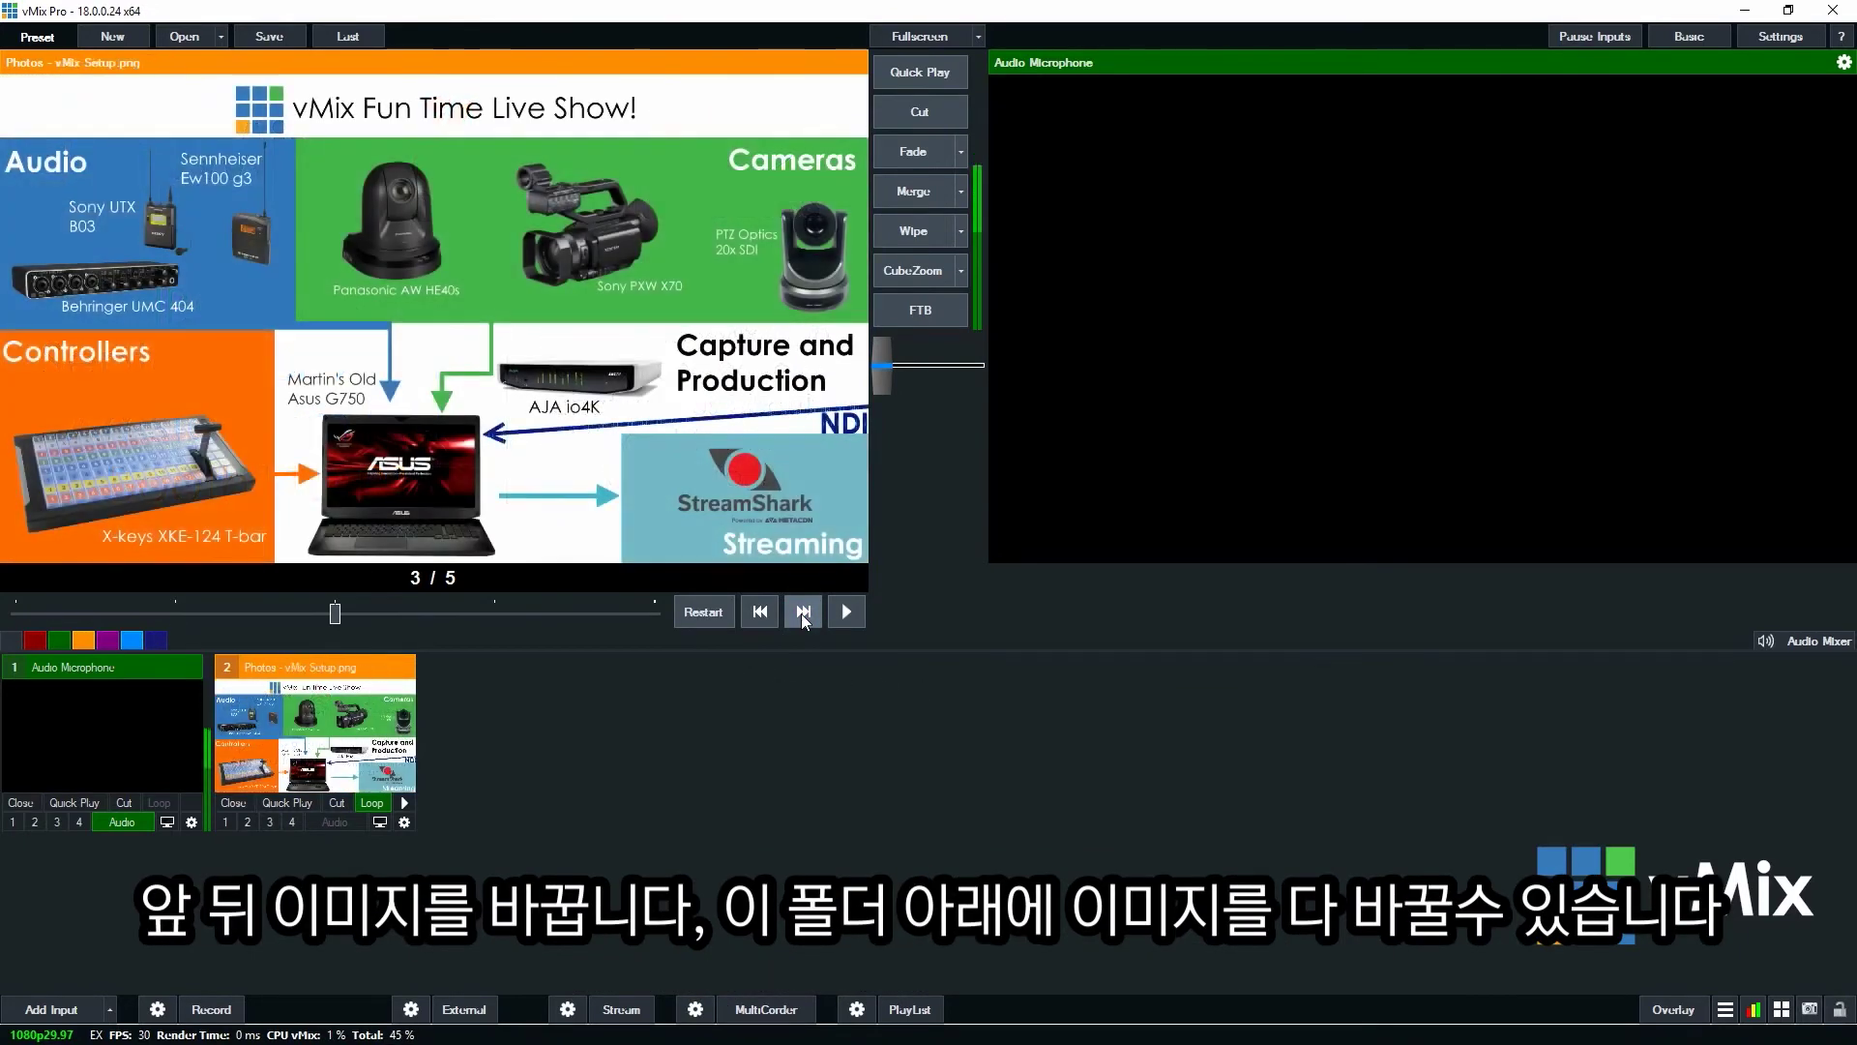
click(802, 612)
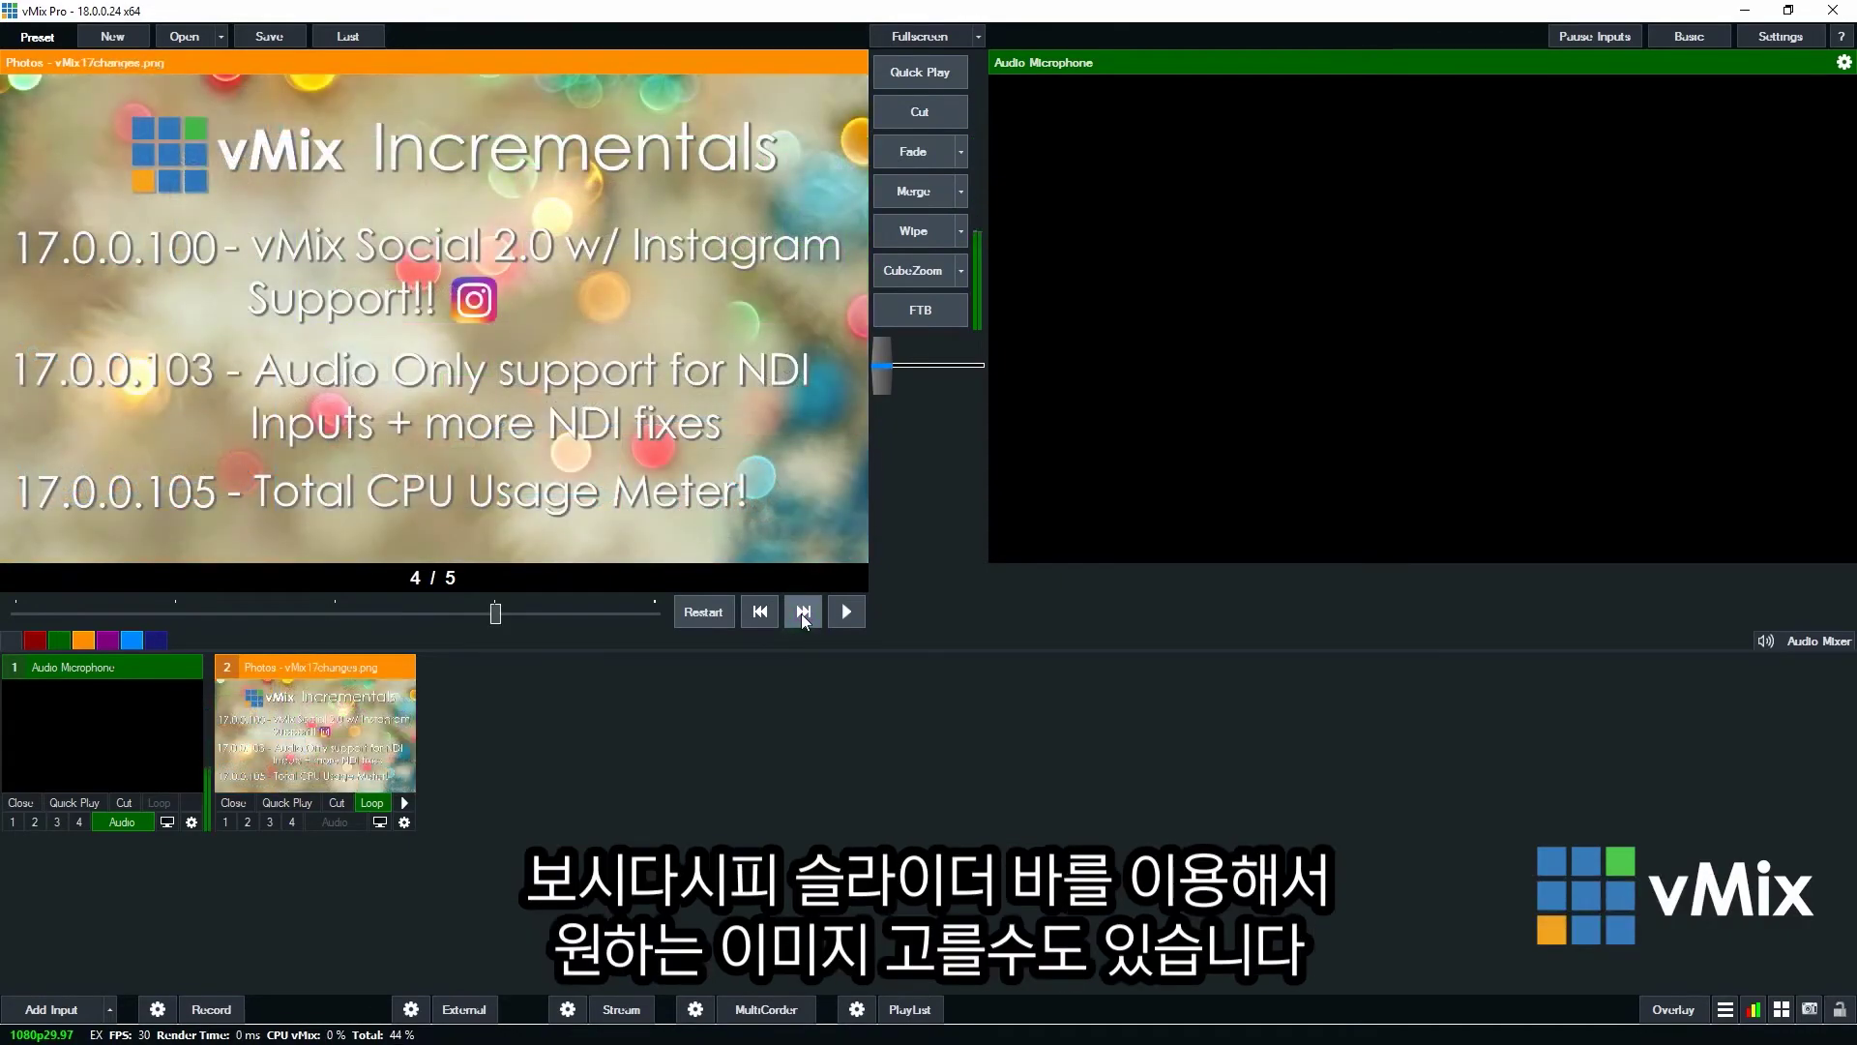
mouse_move(495, 612)
mouse_down()
mouse_move(189, 594)
mouse_move(460, 616)
mouse_up()
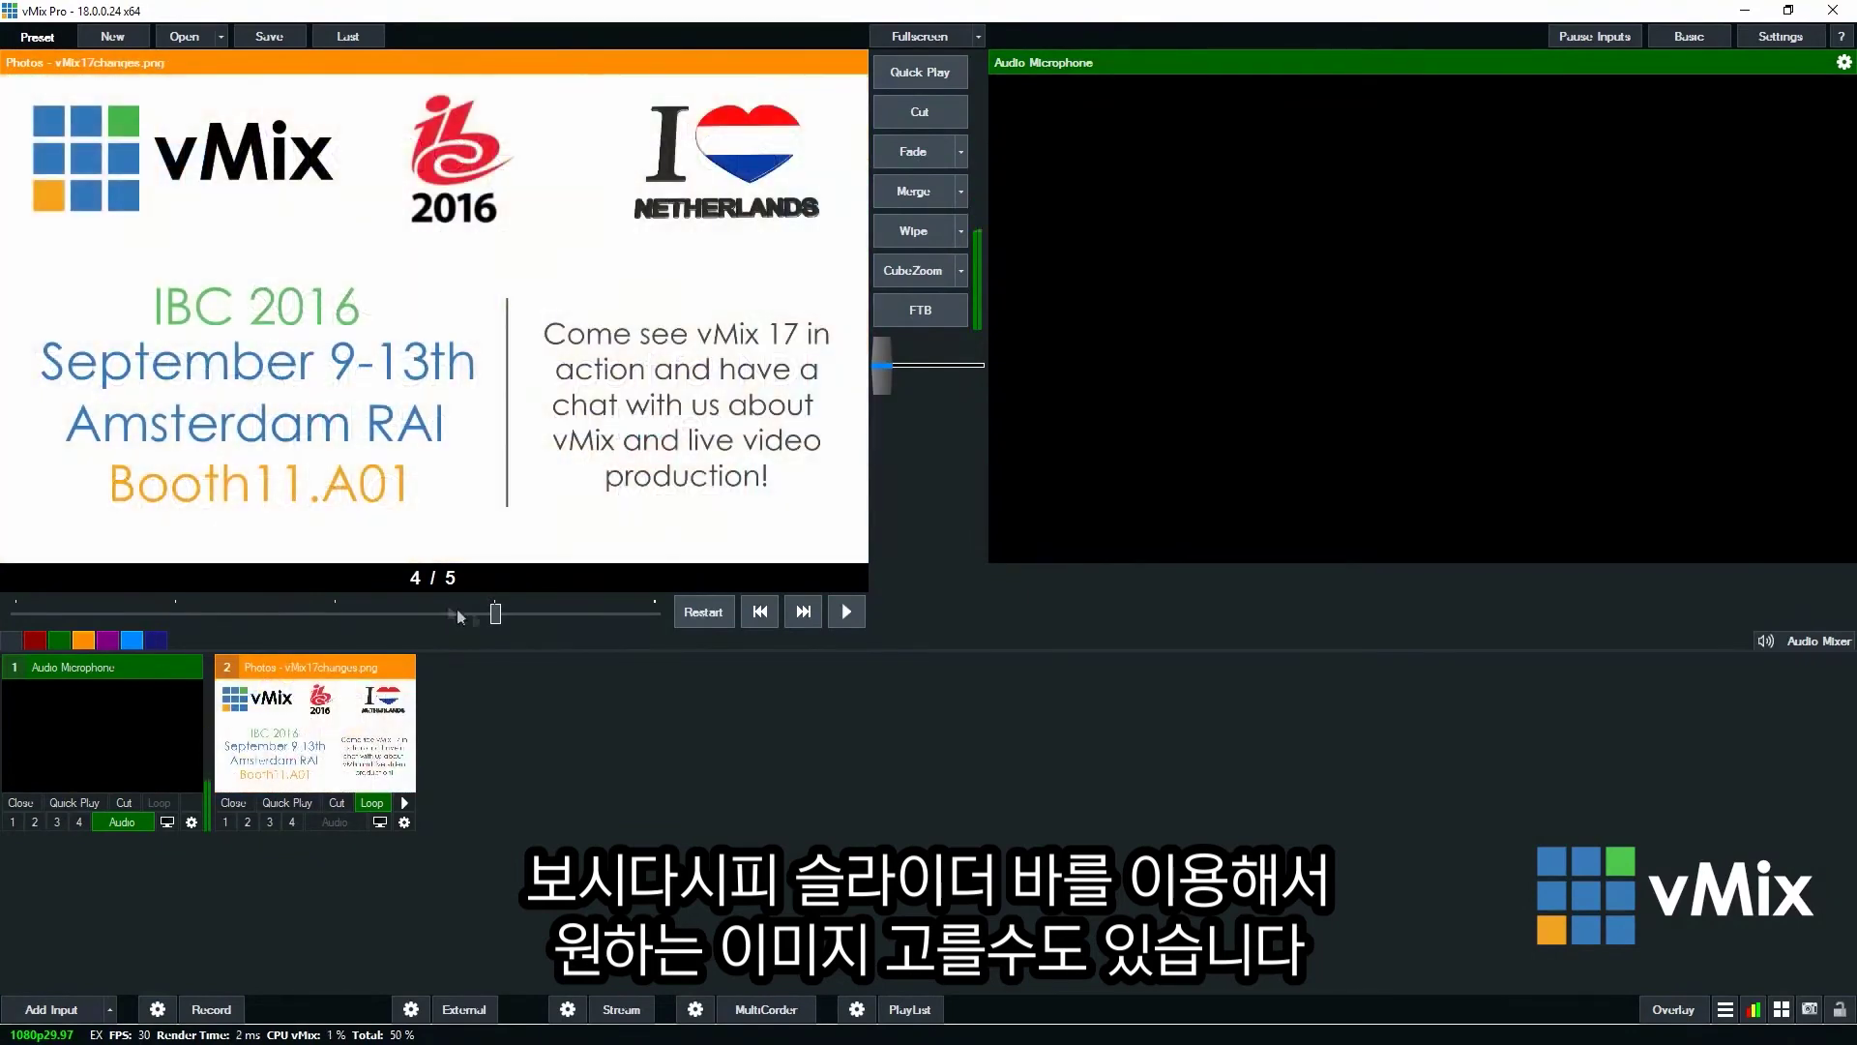
click(716, 621)
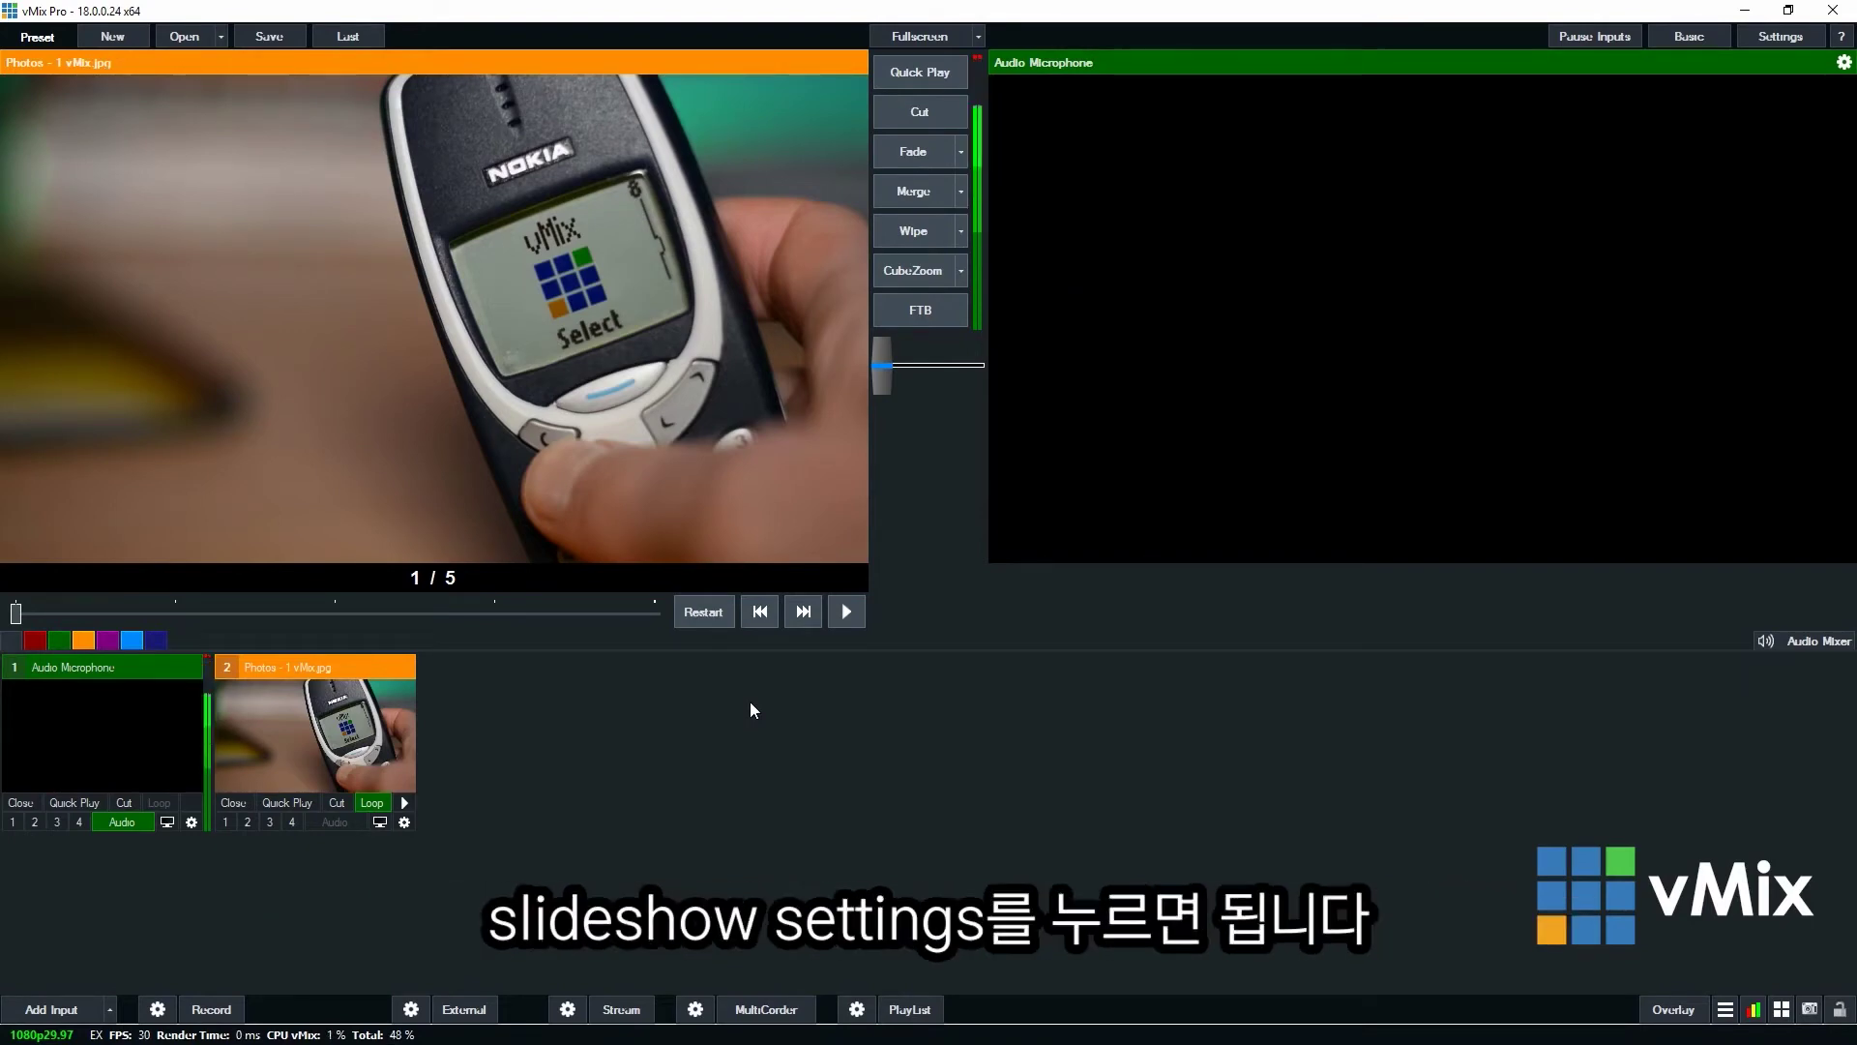
Step: In SlideShow Settings, reorder: vMix Fun Time first, Changelog Alert second, Nokia photo last
right_click(469, 425)
click(511, 436)
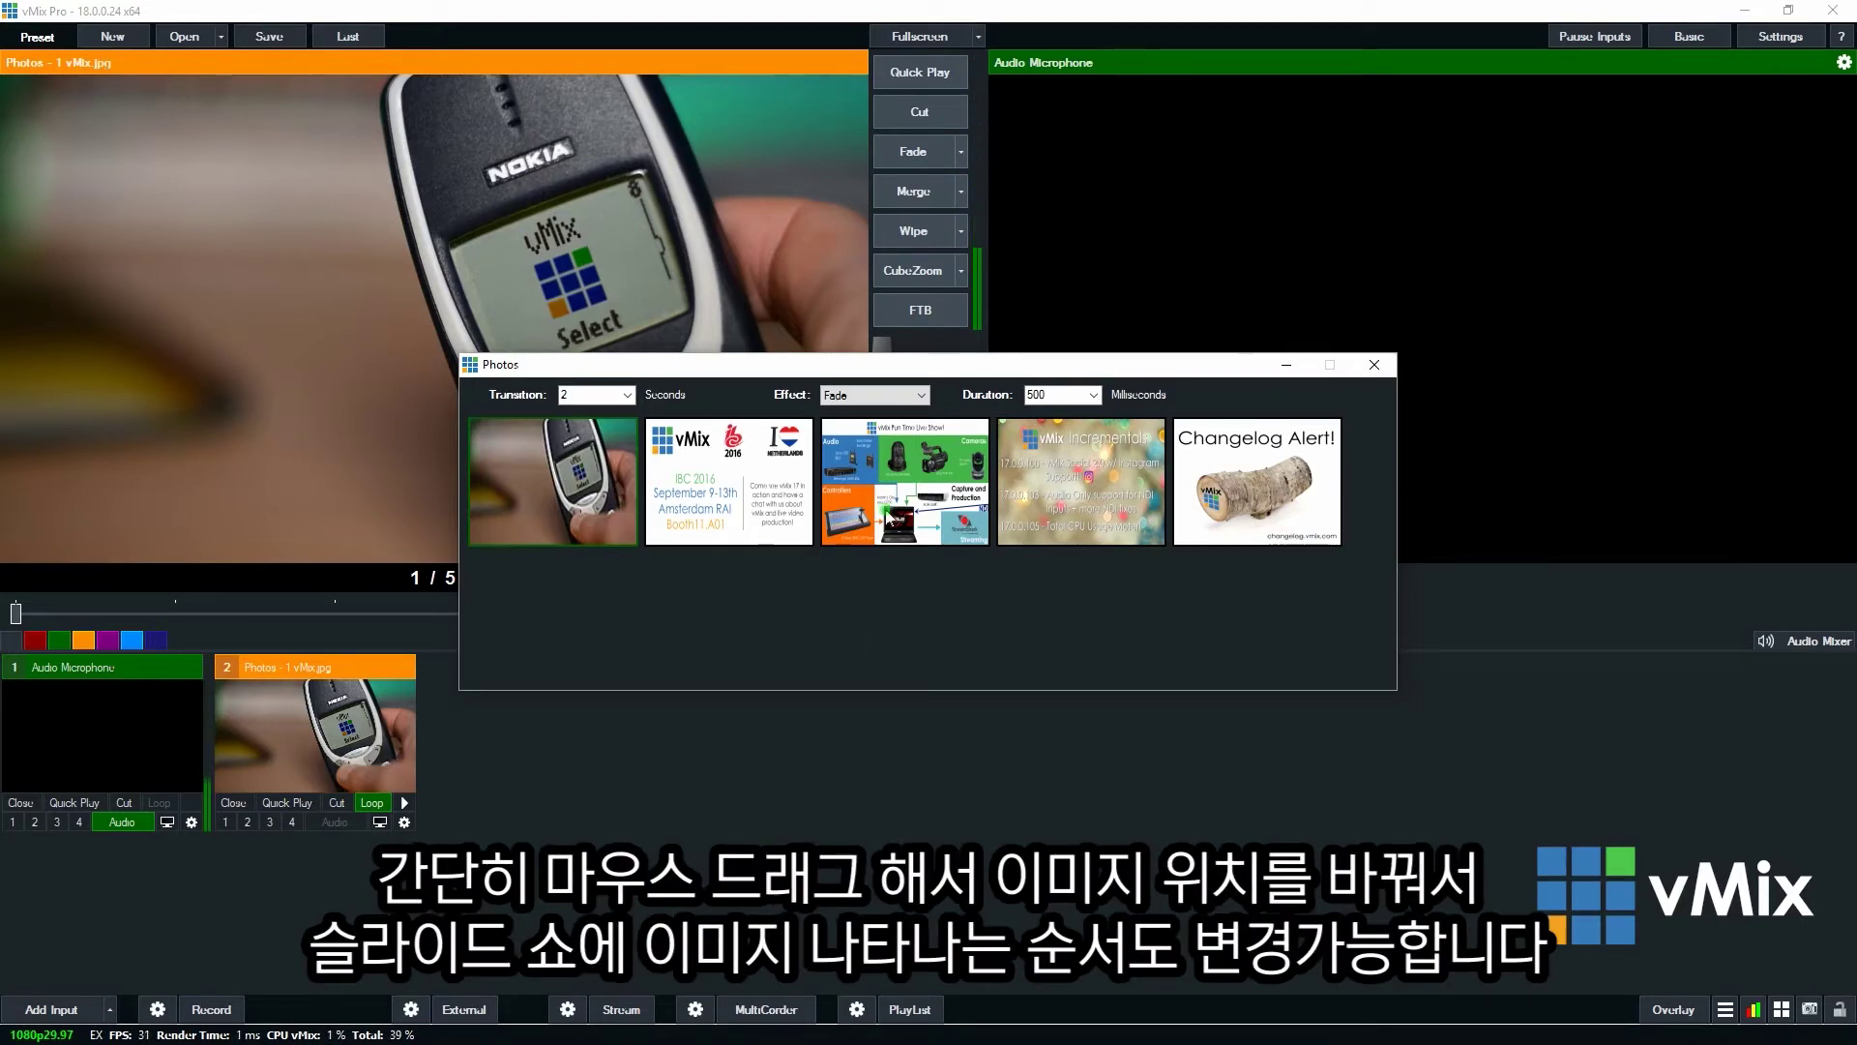
drag(886, 514, 542, 493)
drag(745, 503, 1081, 496)
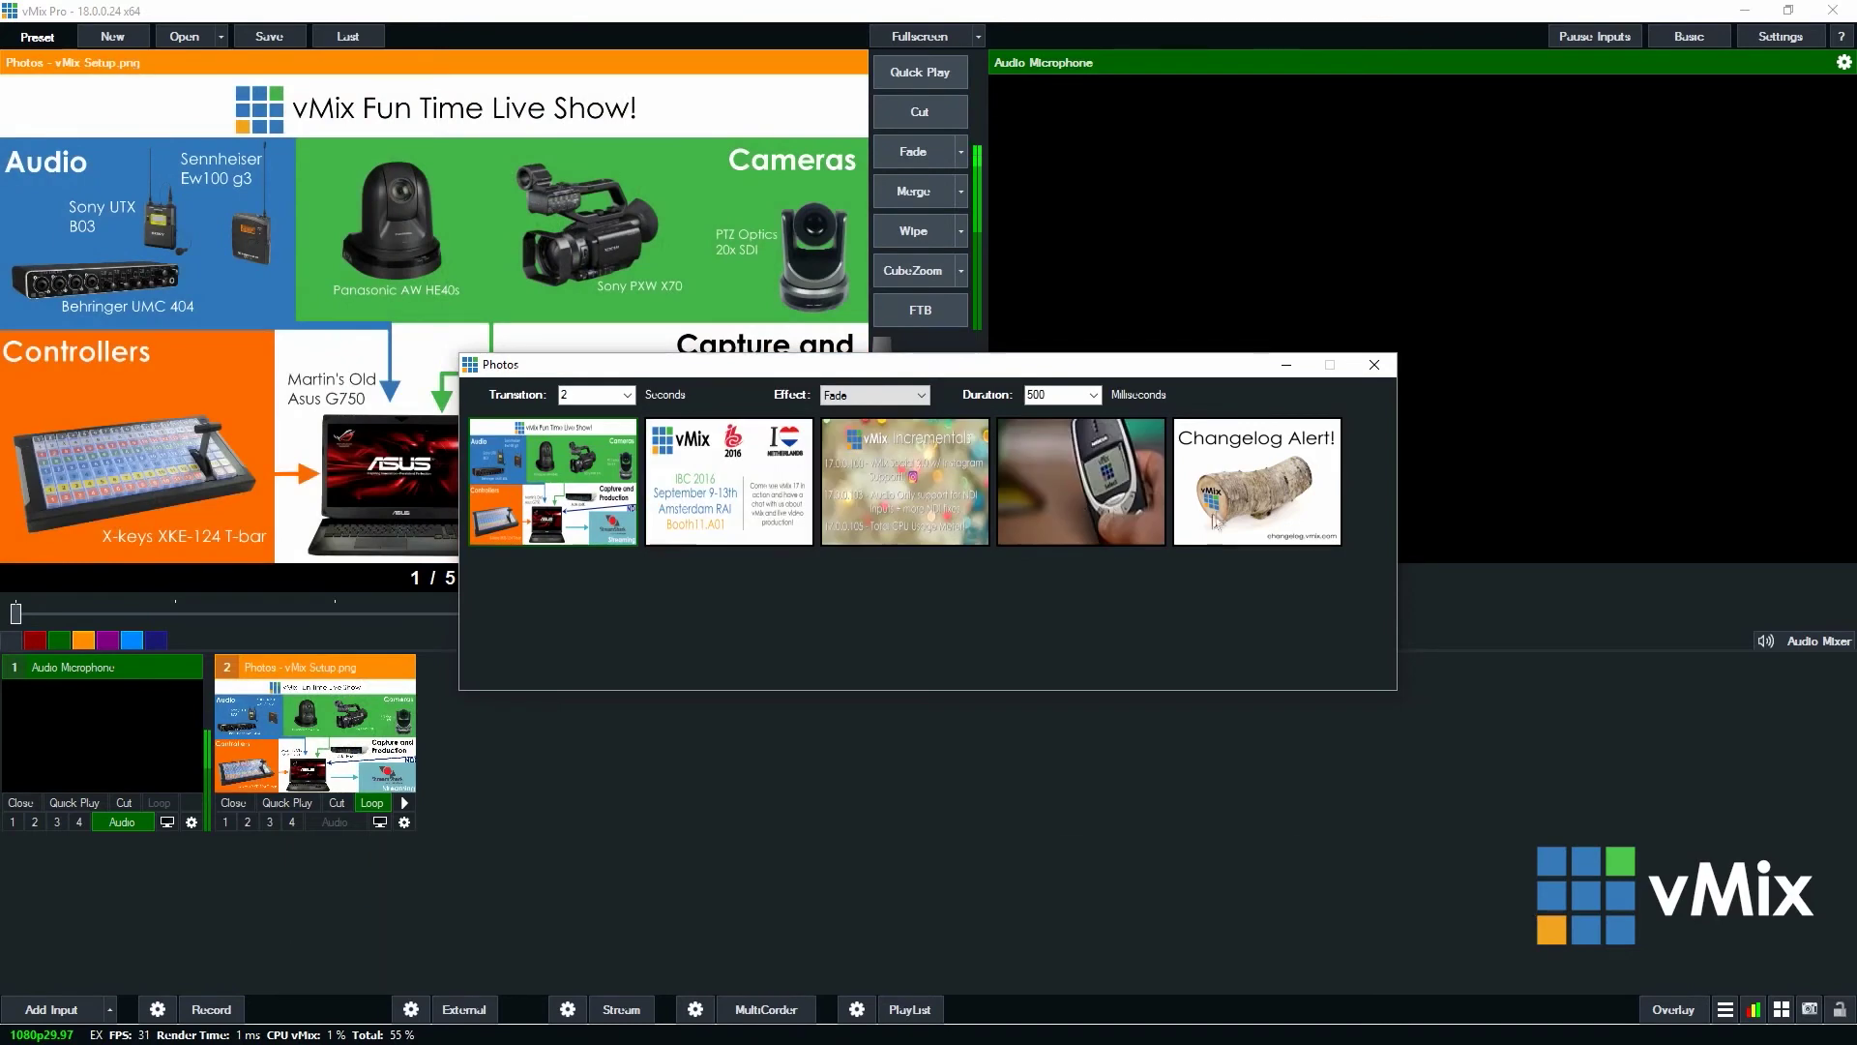
drag(1216, 513, 812, 522)
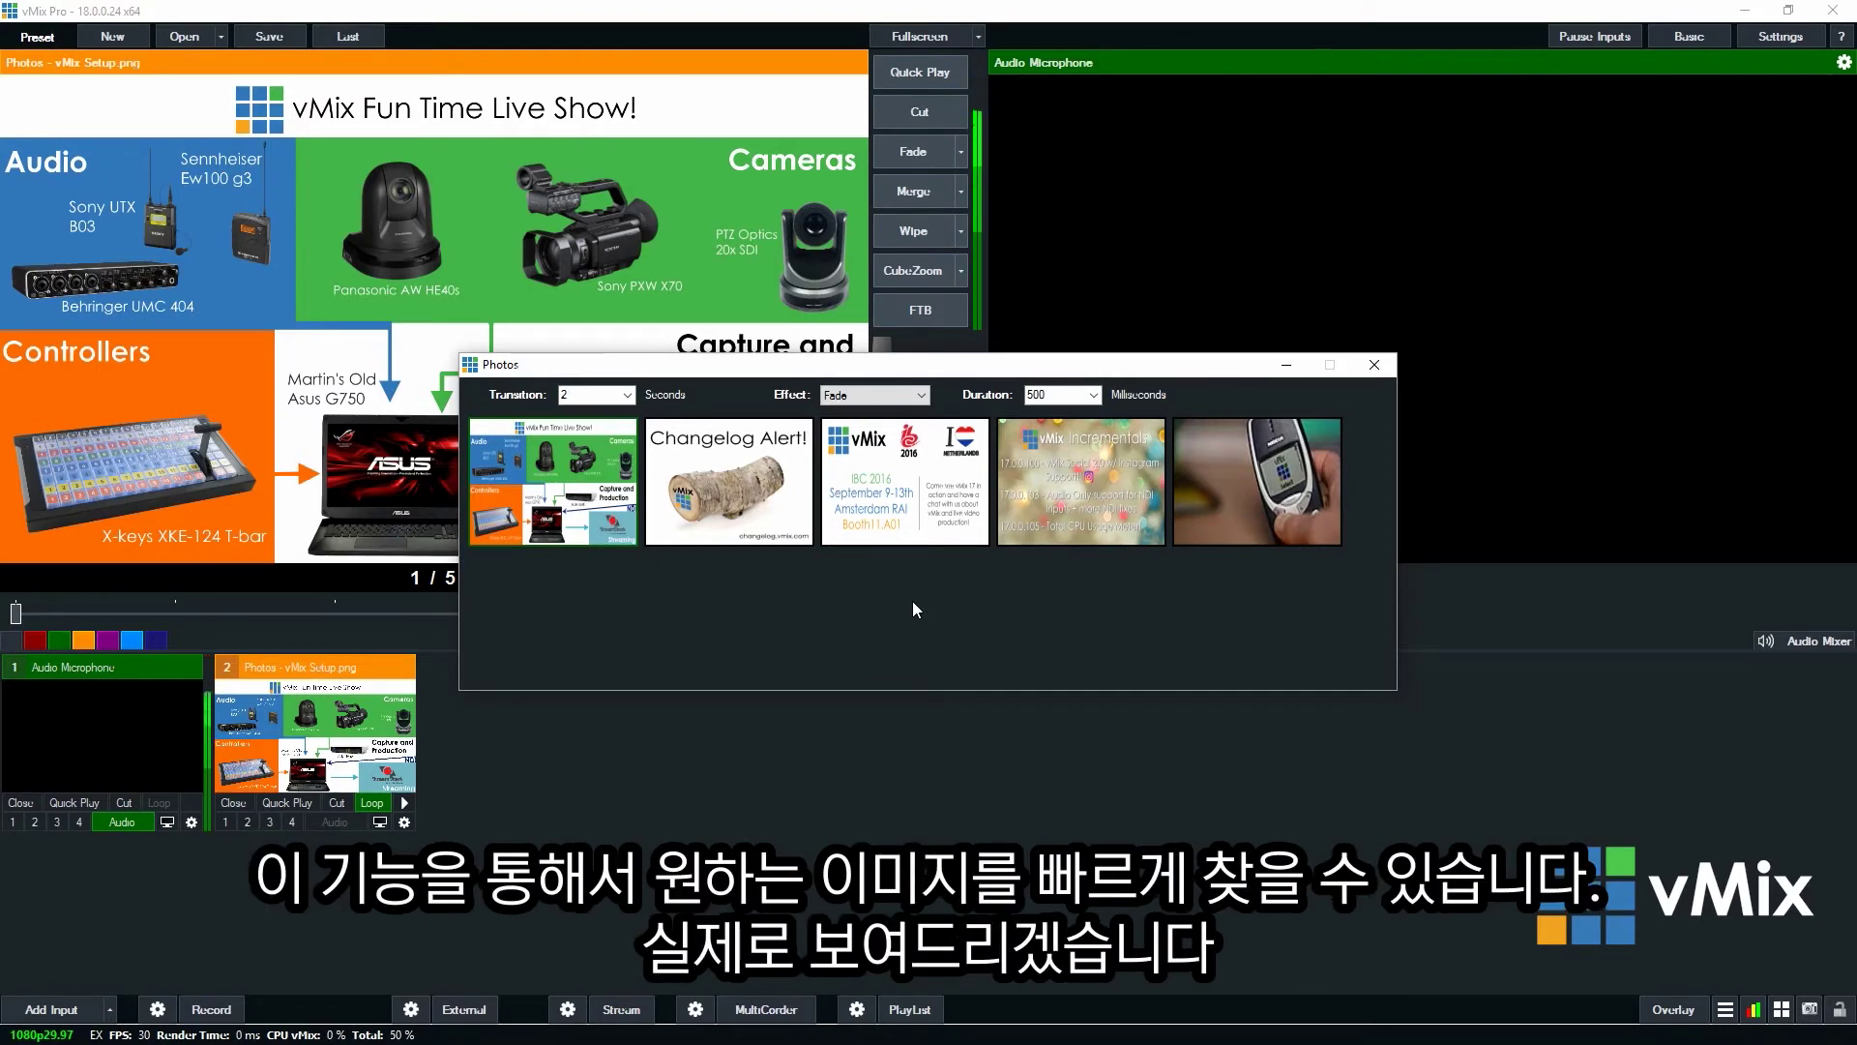
Step: Preview the IBC 2016, Nokia, vMix Incrementals, first and Changelog Alert slides via thumbnails
click(937, 535)
click(1193, 487)
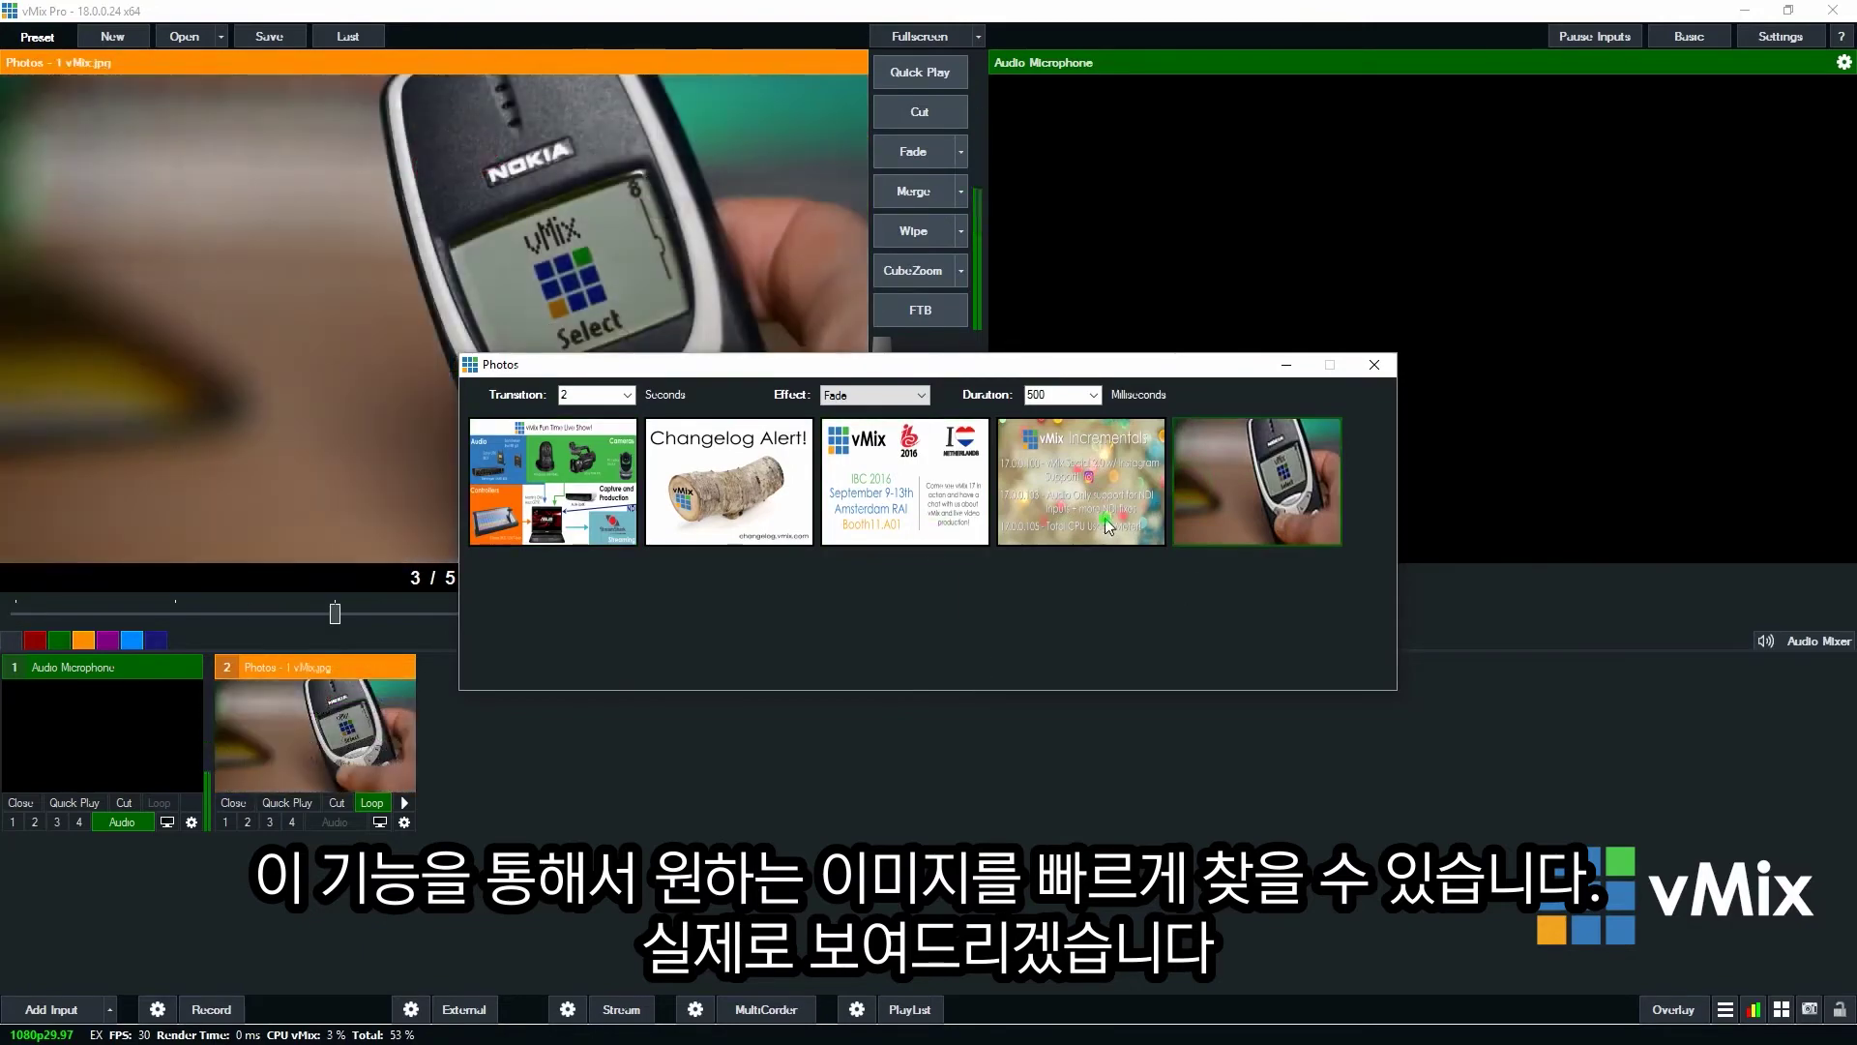
click(1081, 484)
click(553, 480)
click(729, 481)
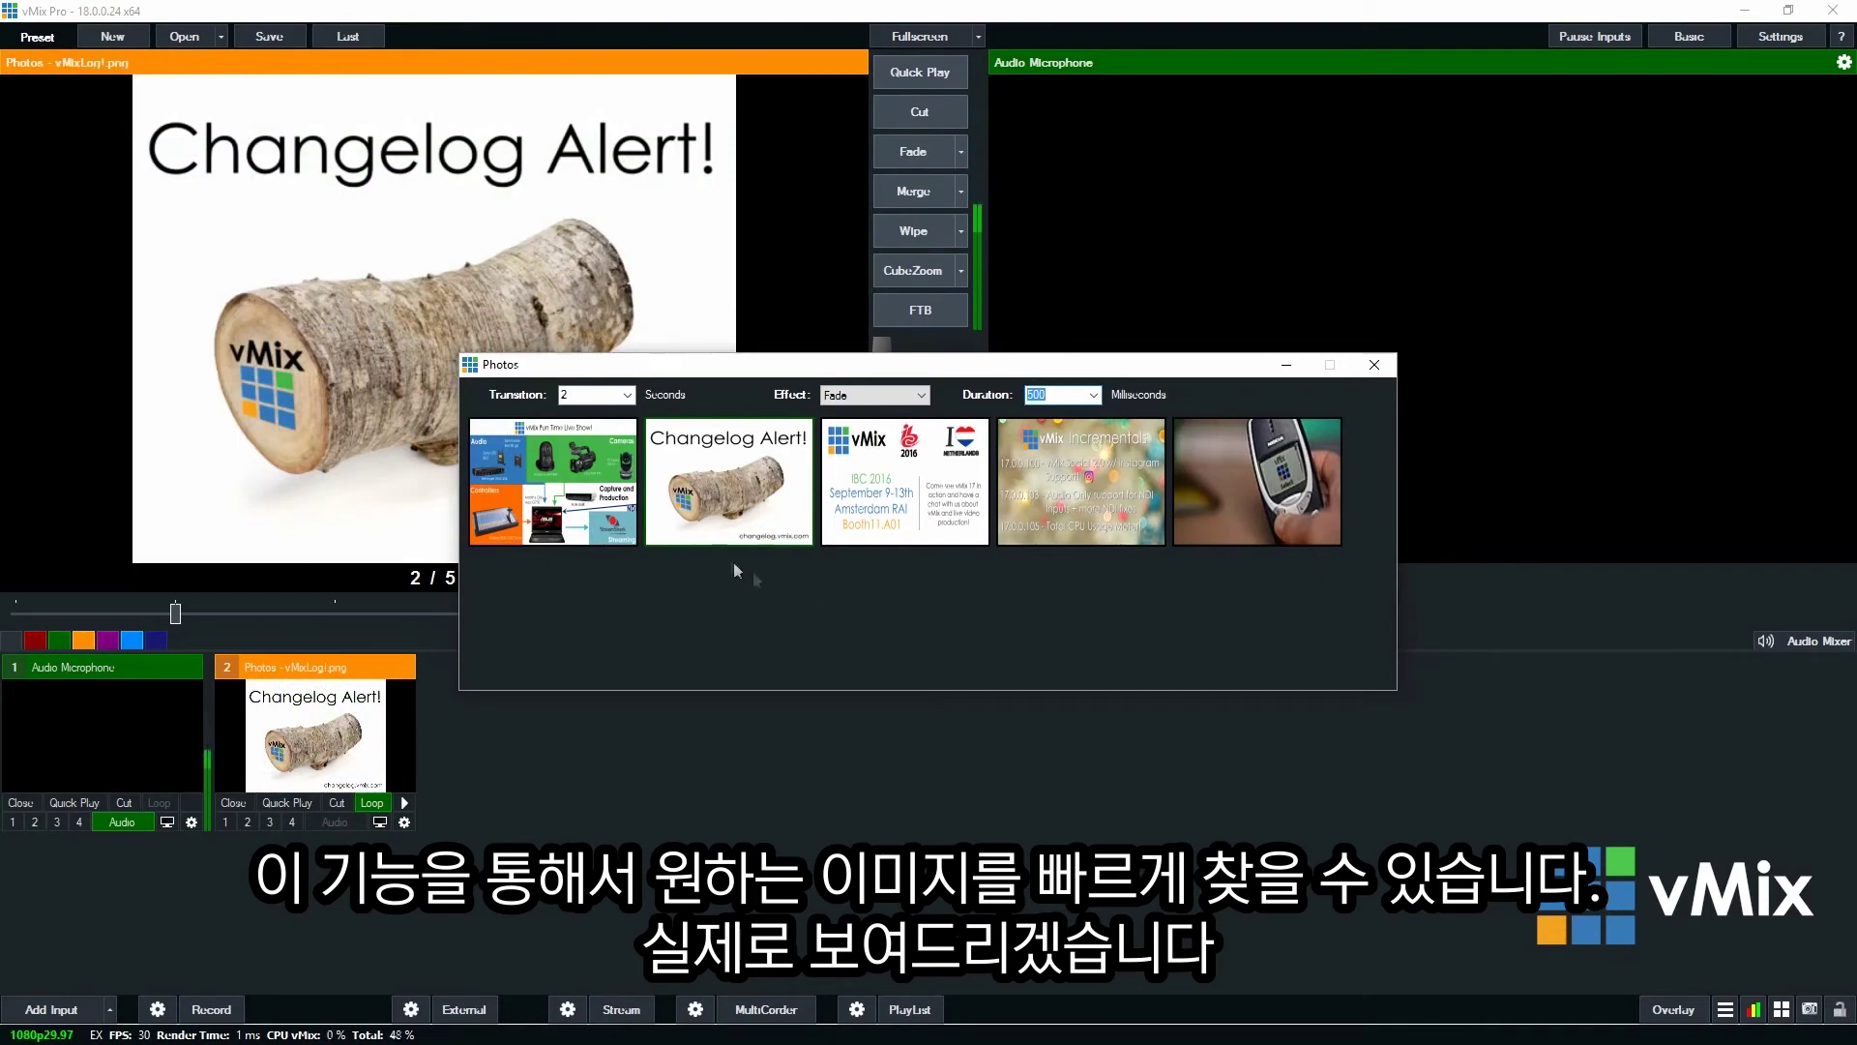
Step: Set a 3-second slide interval with a 100 ms Wipe effect, then close the Photos settings
click(608, 396)
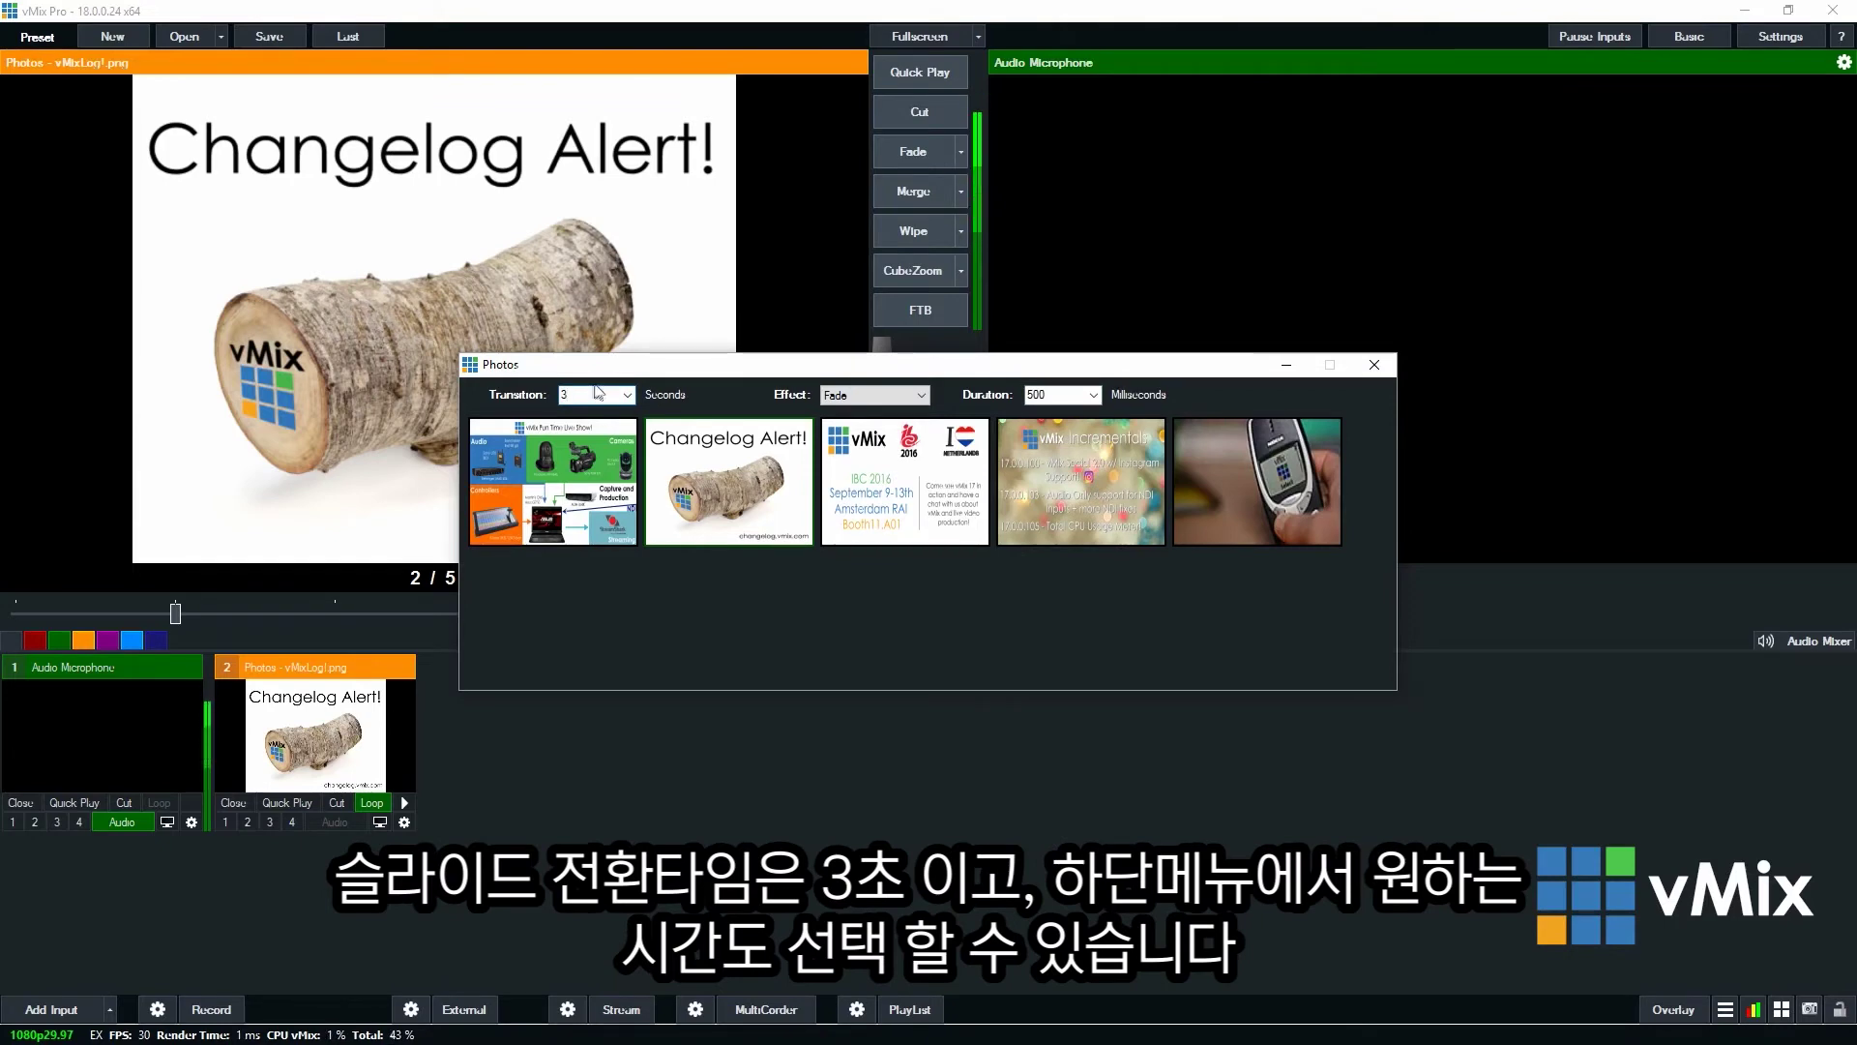
click(627, 395)
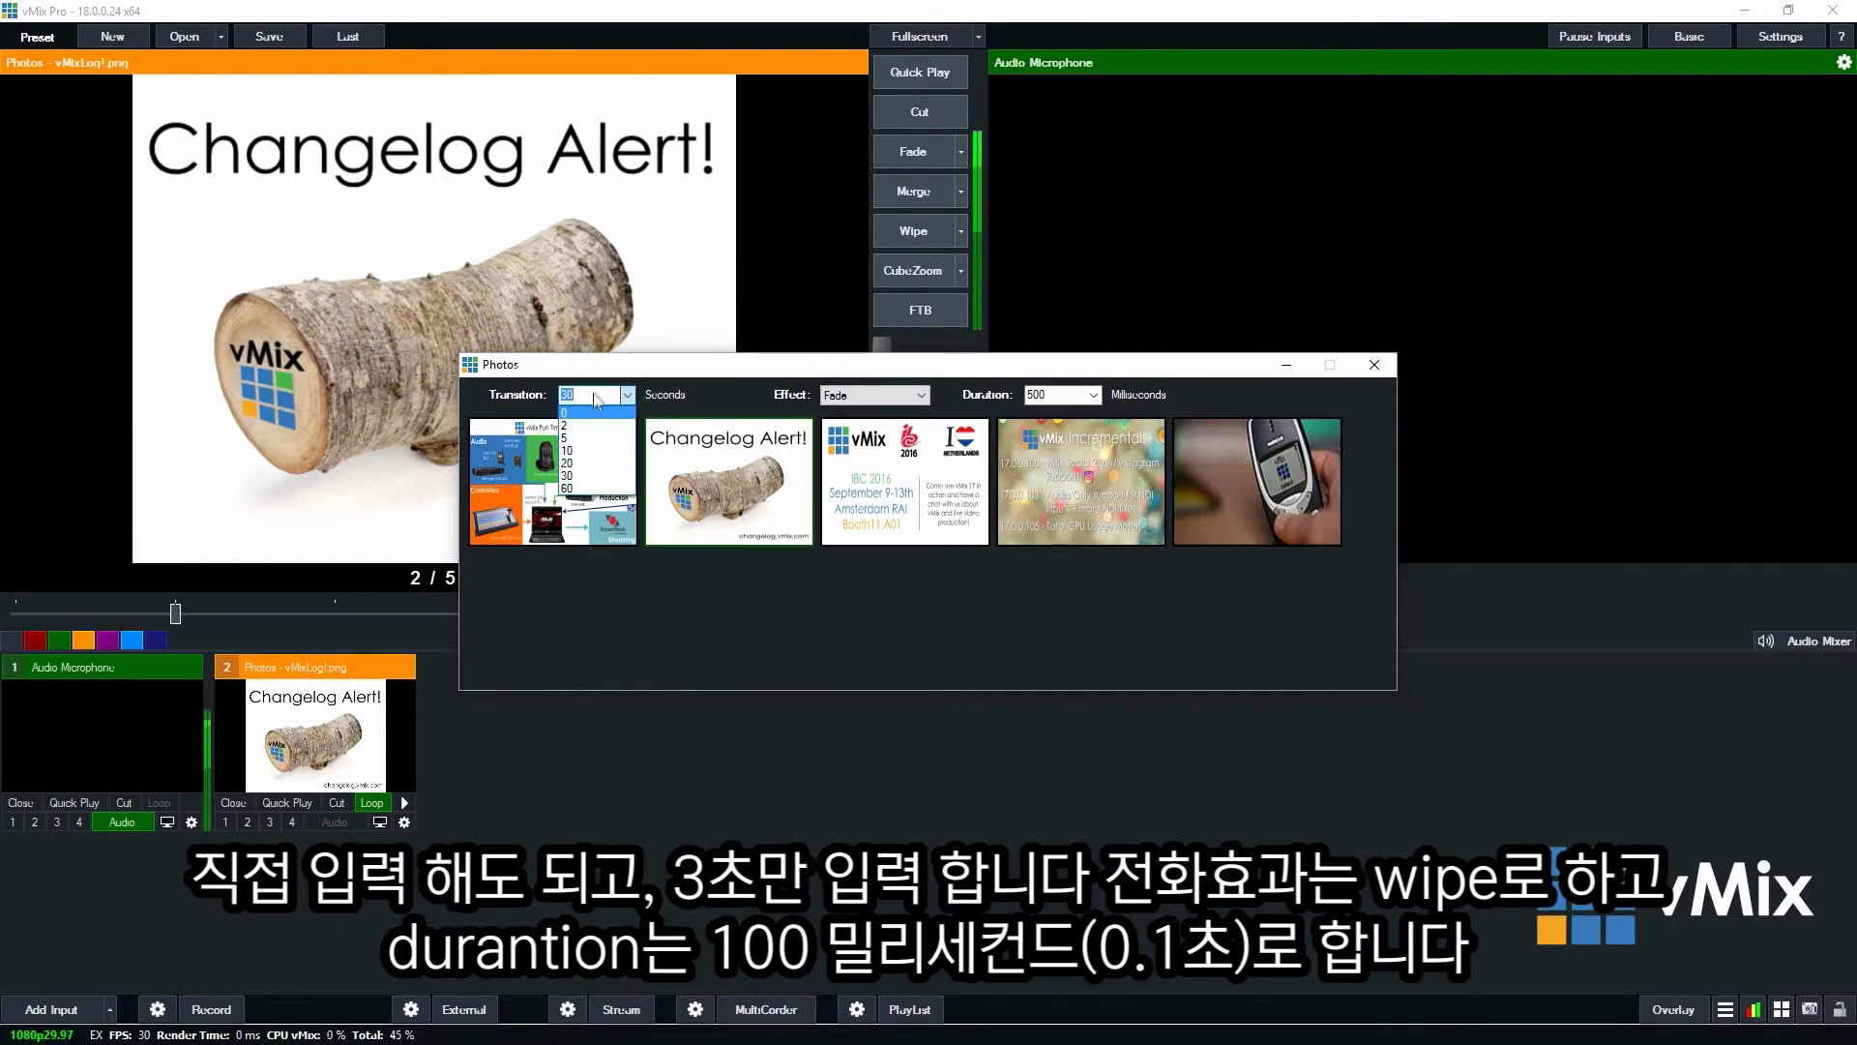
click(591, 400)
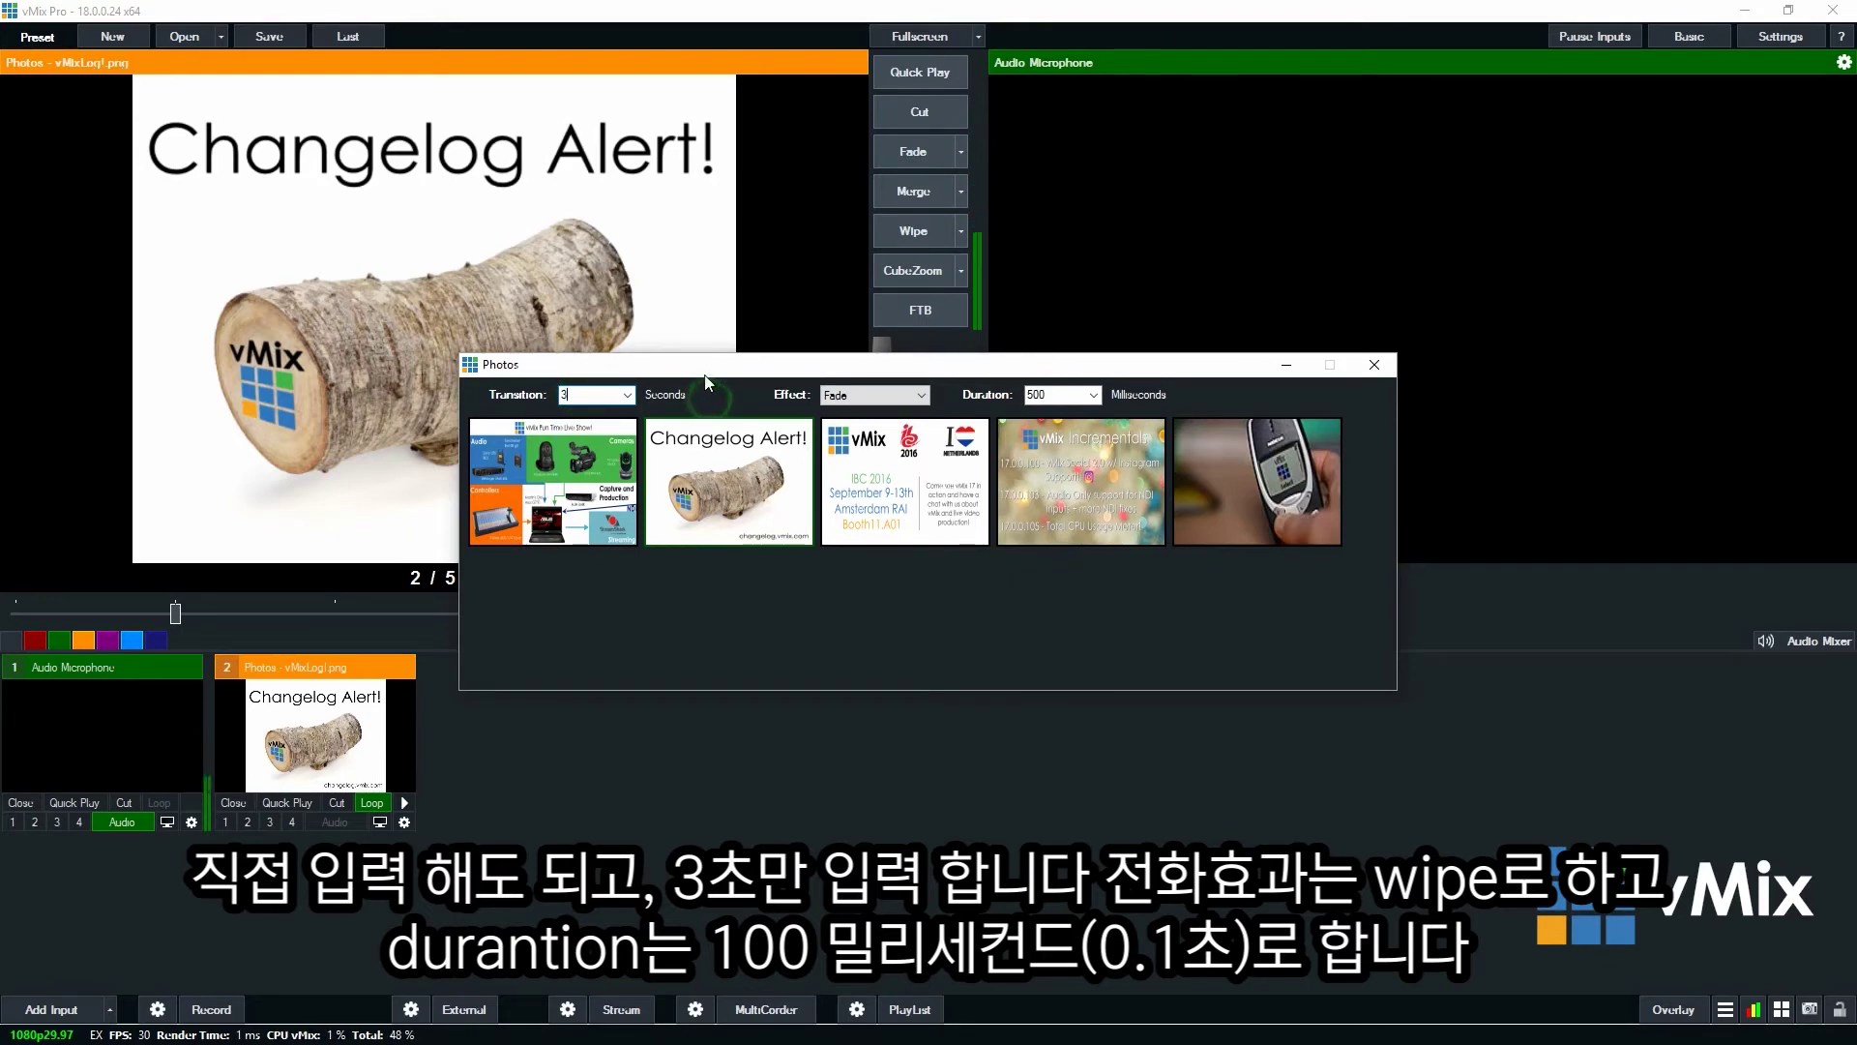
click(851, 397)
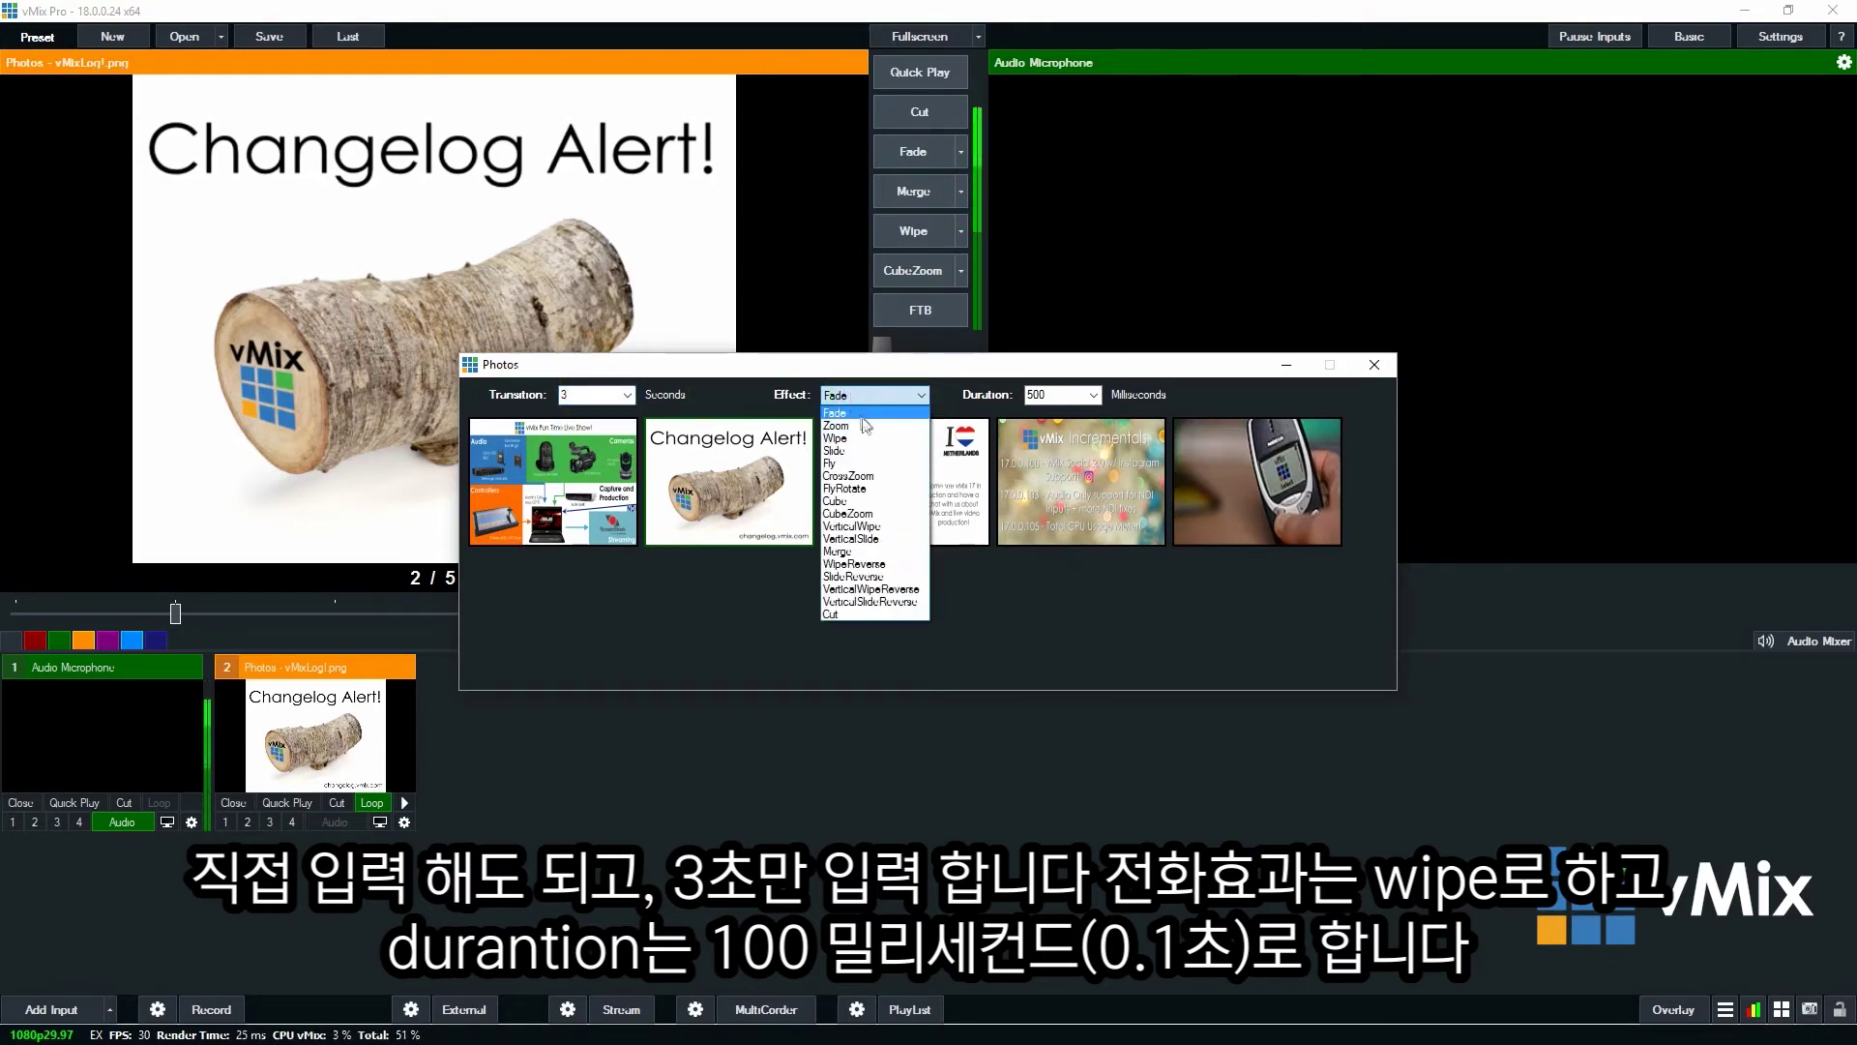
click(856, 438)
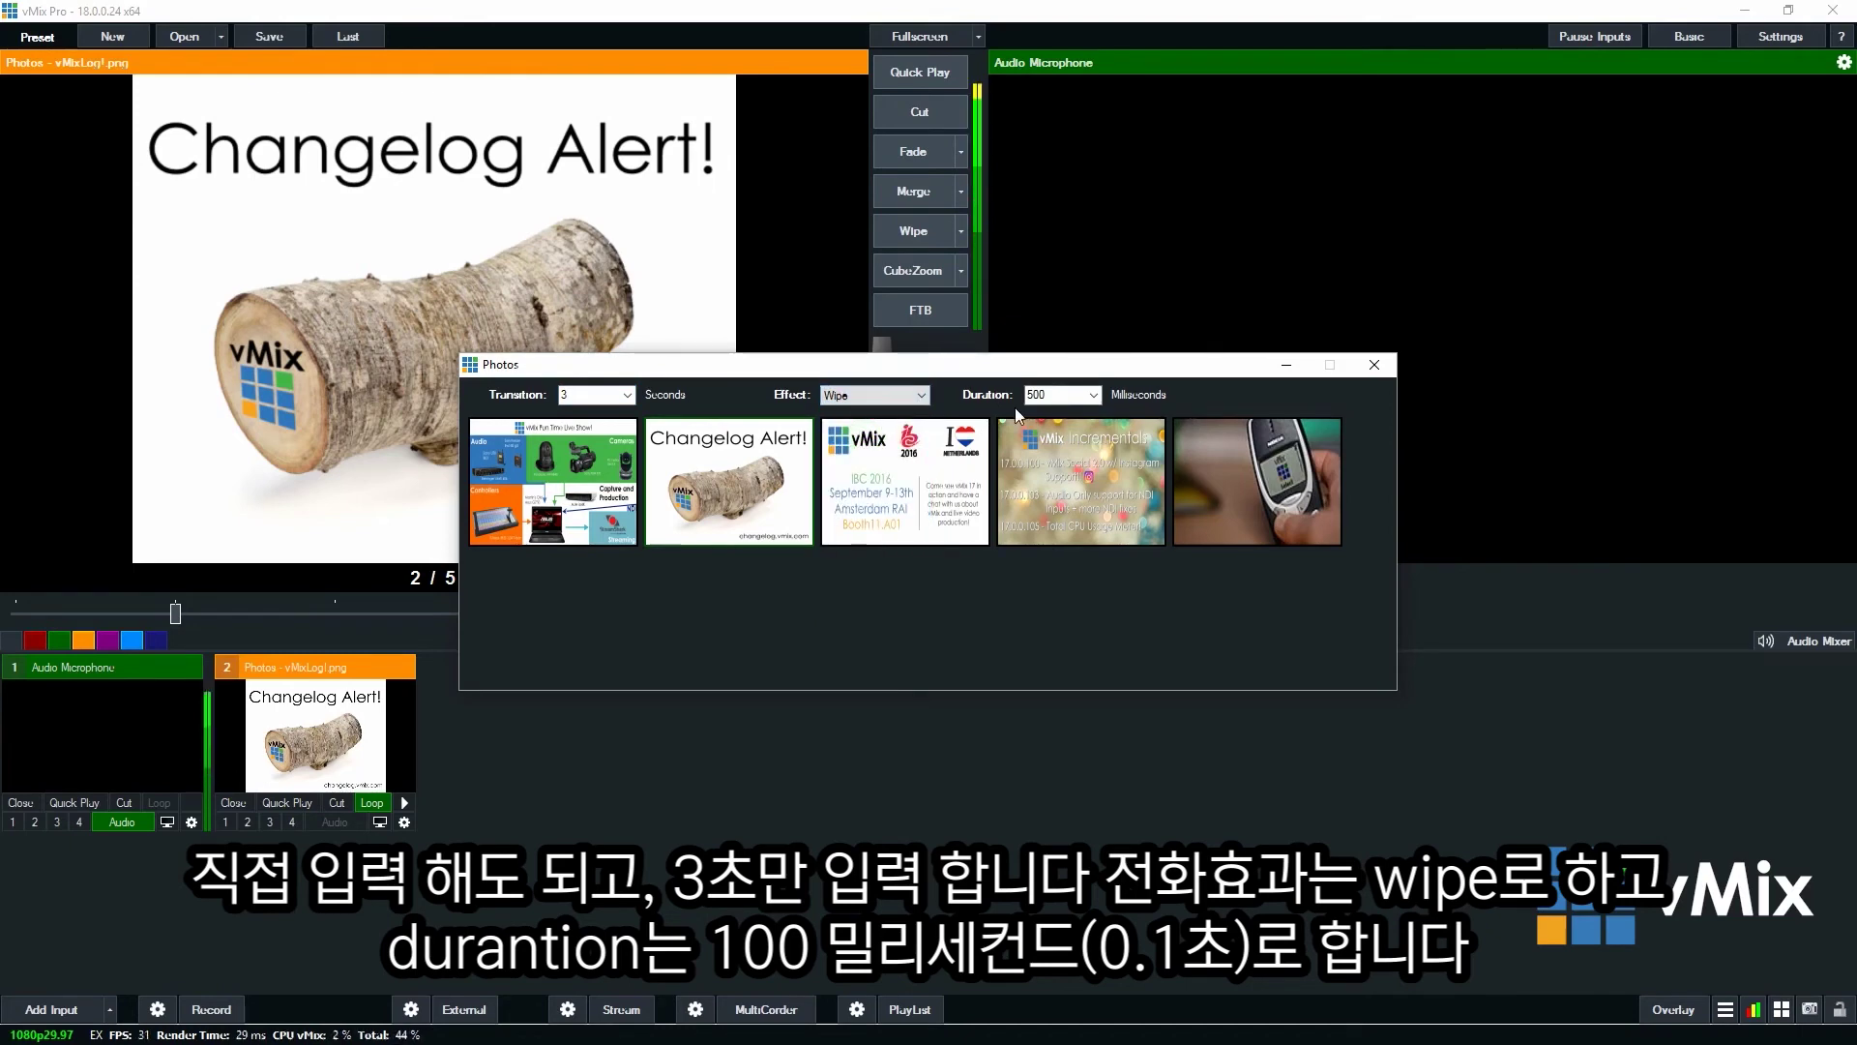
text(00)
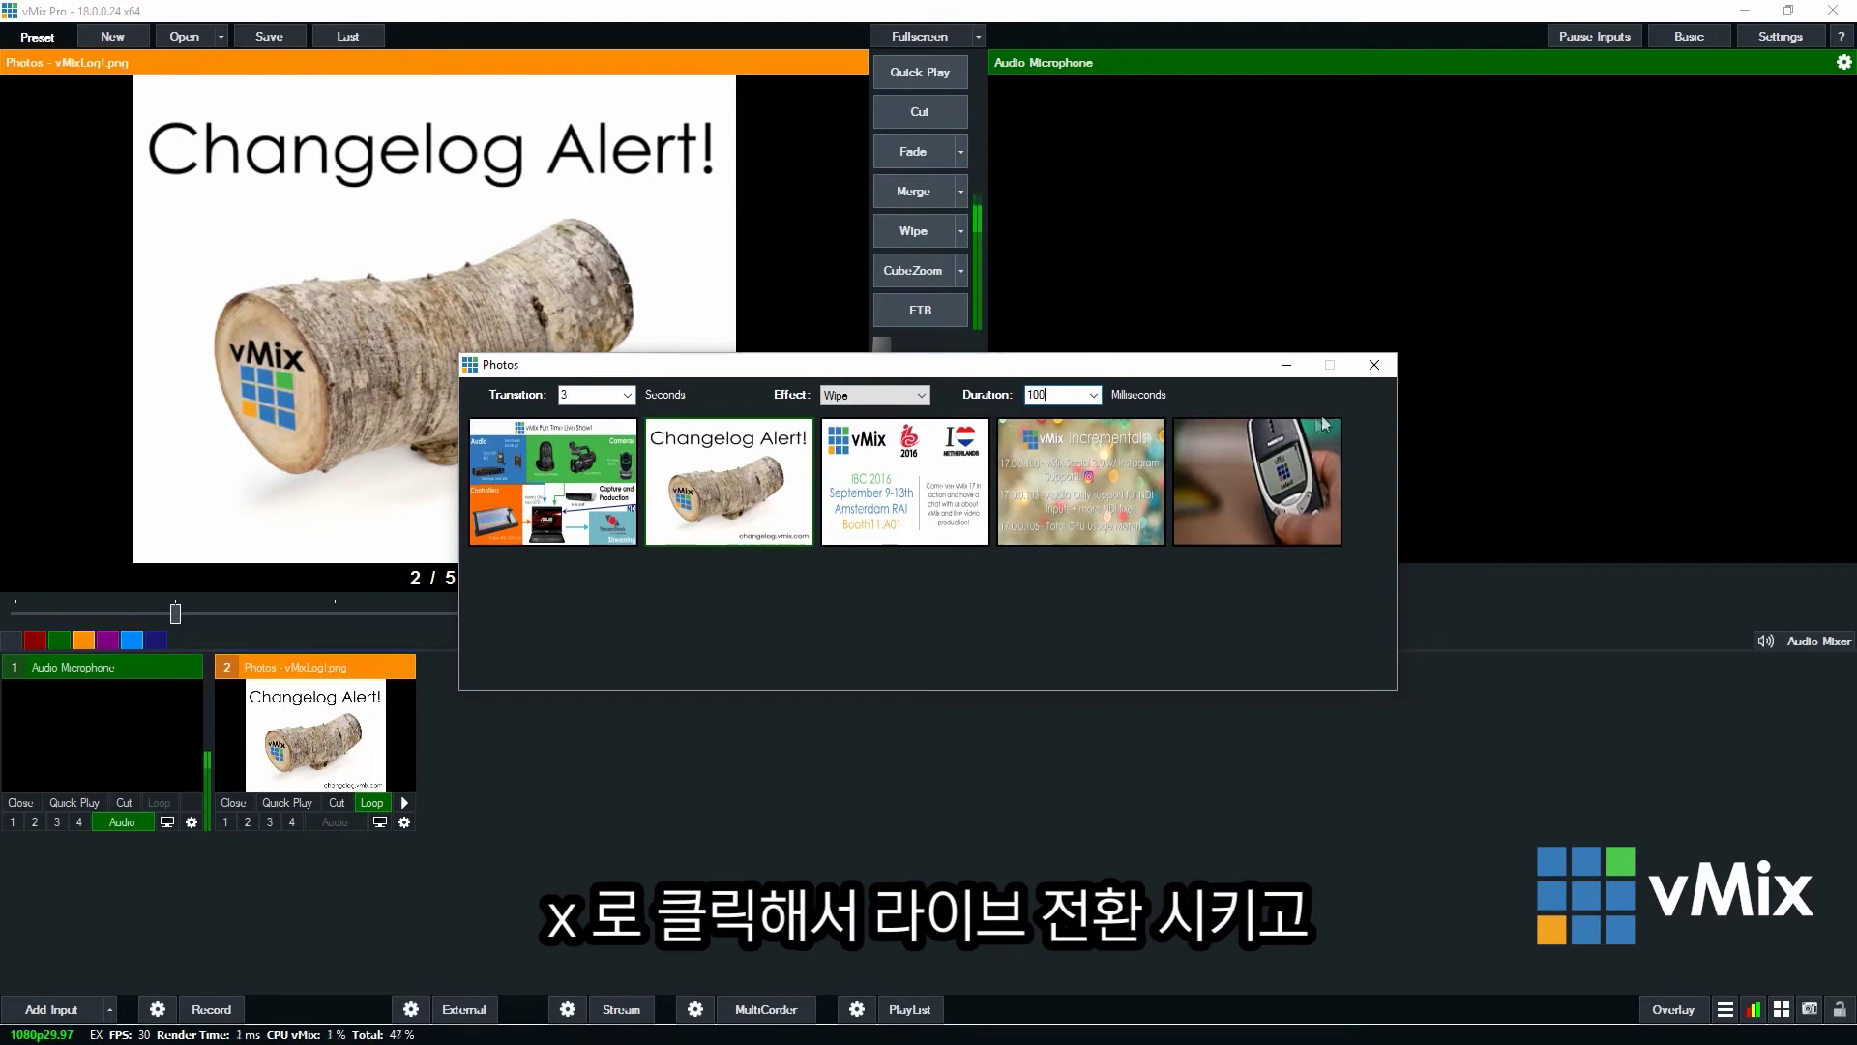
click(1374, 366)
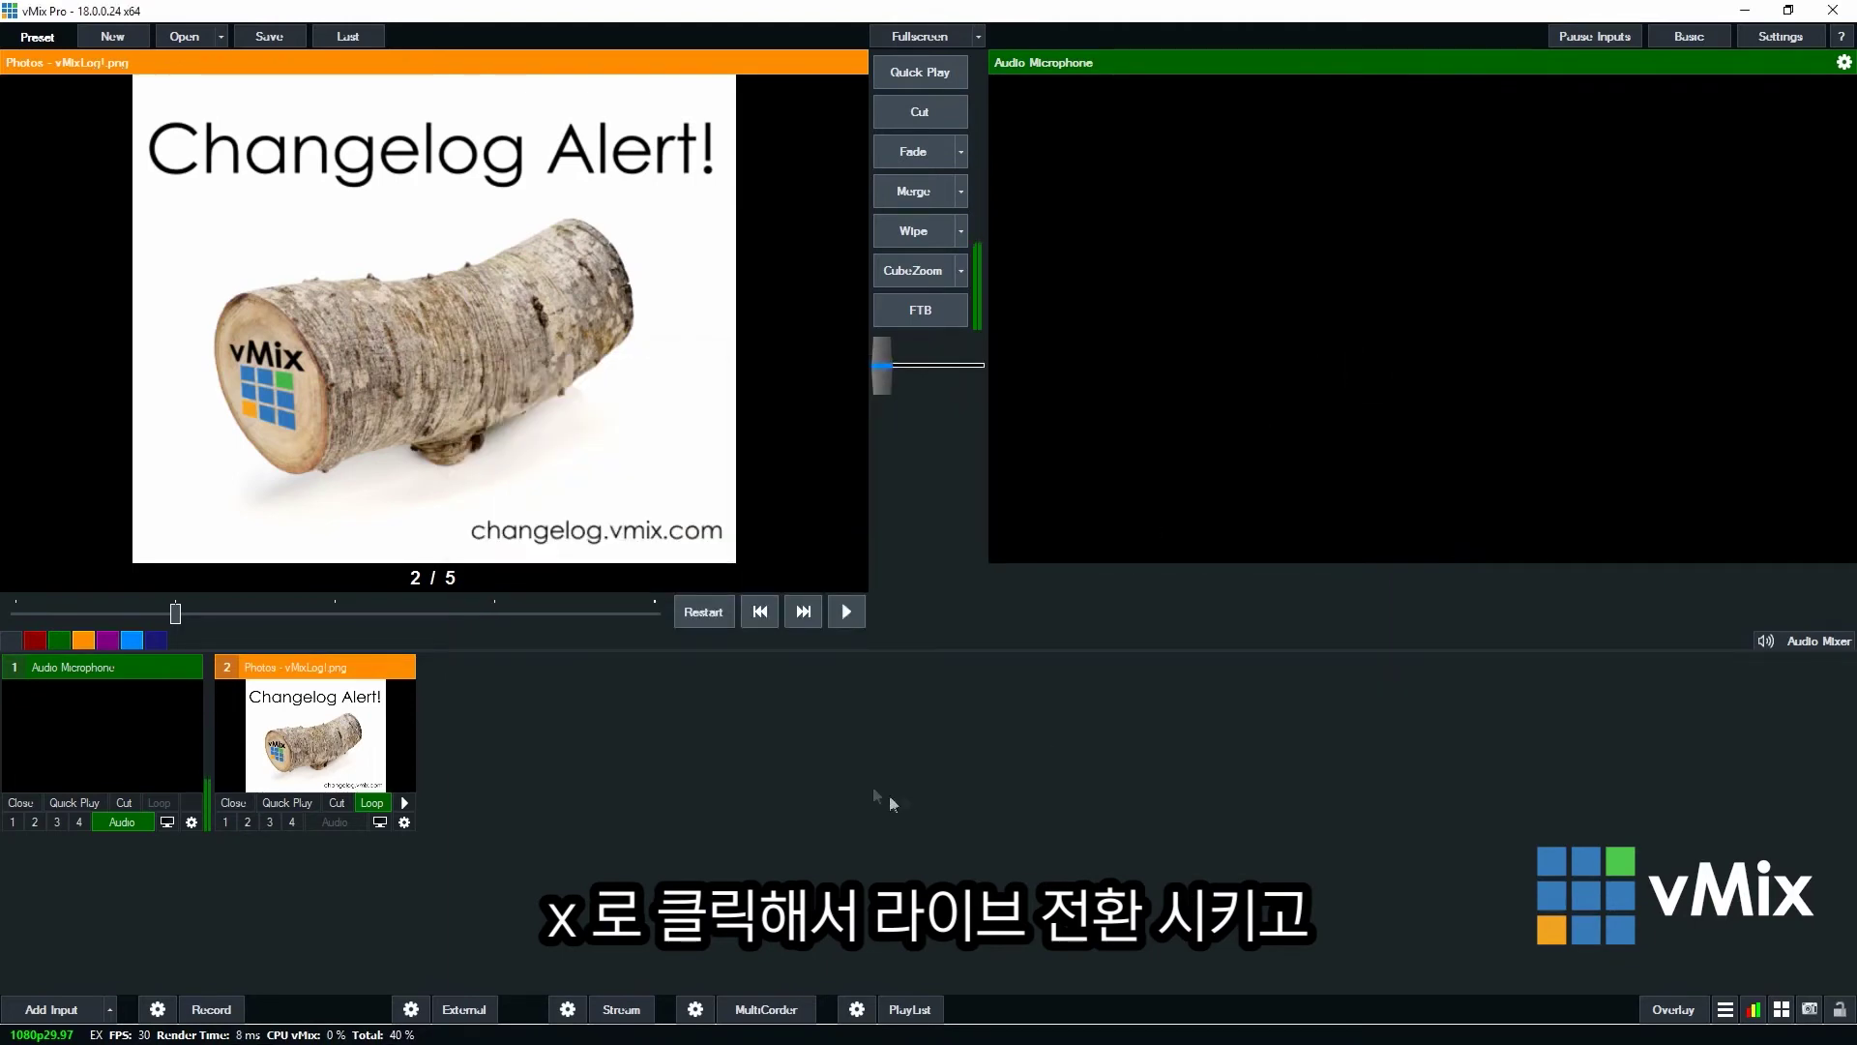
Step: Cut the Photos input live, restart and play it, then pause it and switch off Loop
click(914, 150)
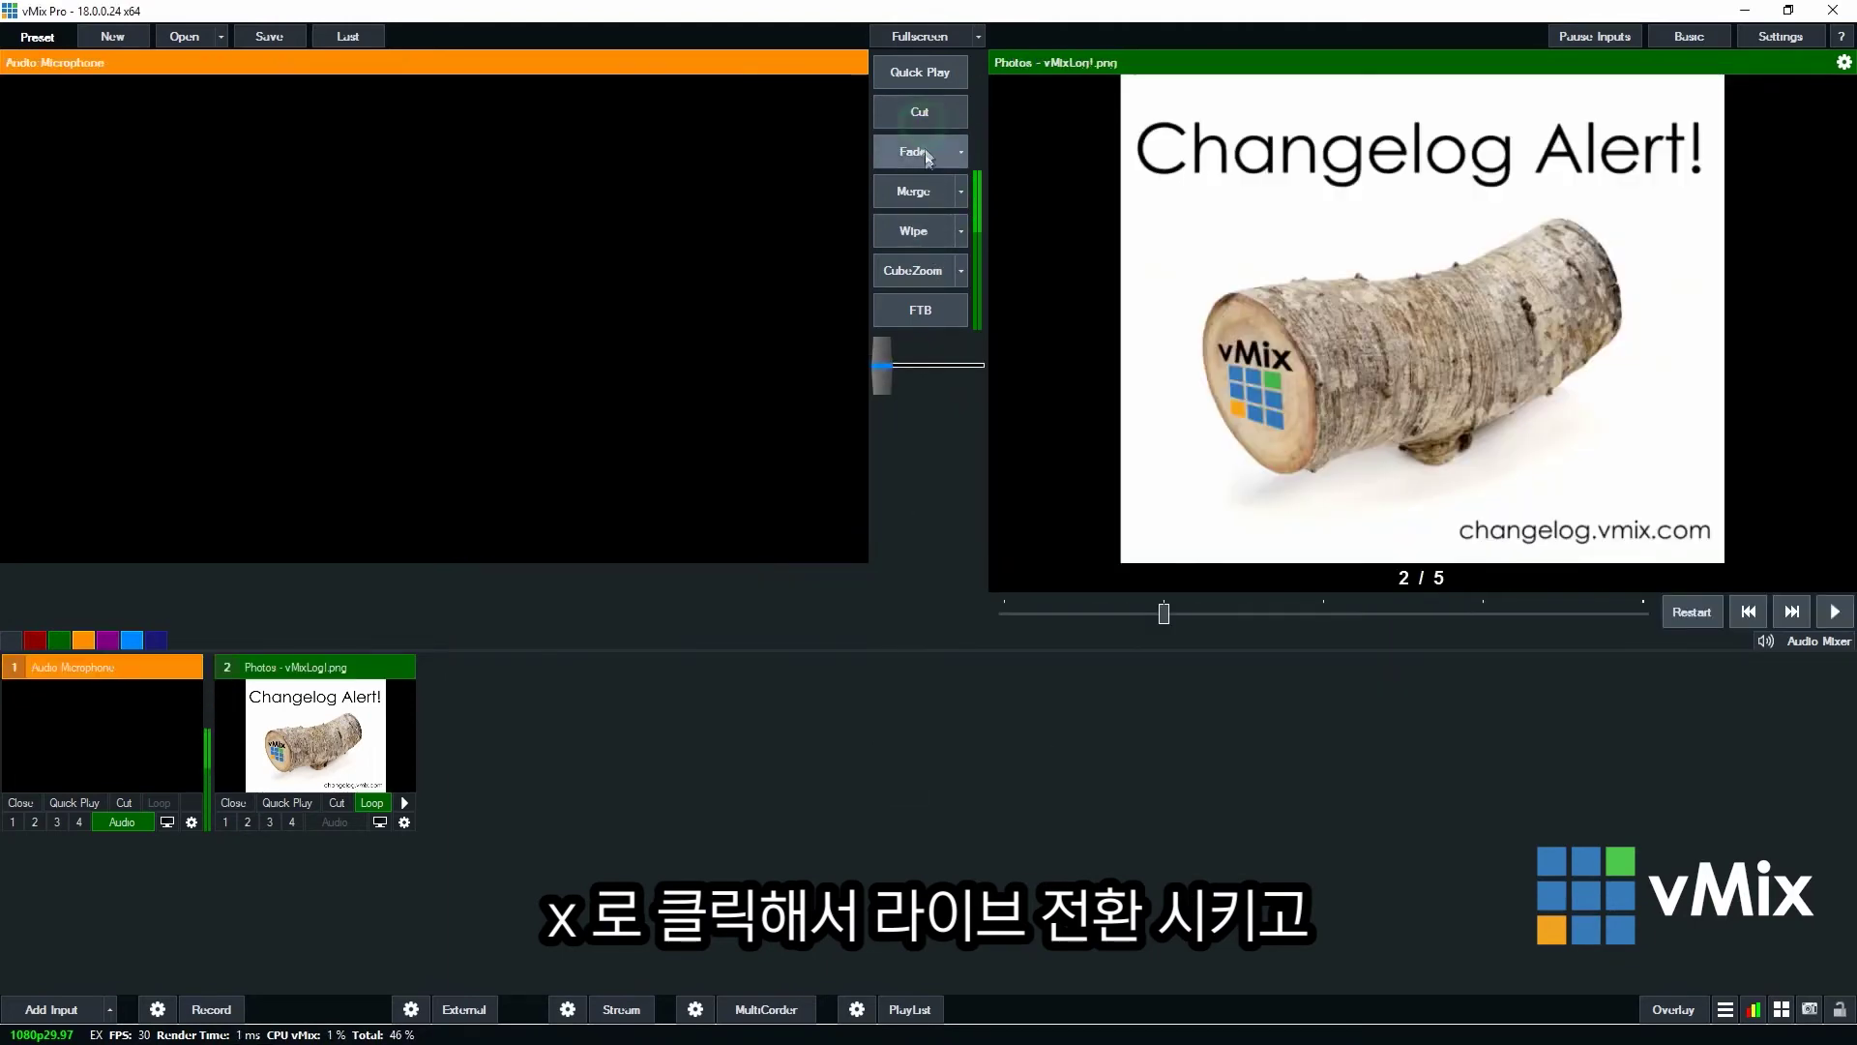
click(1693, 611)
click(1835, 612)
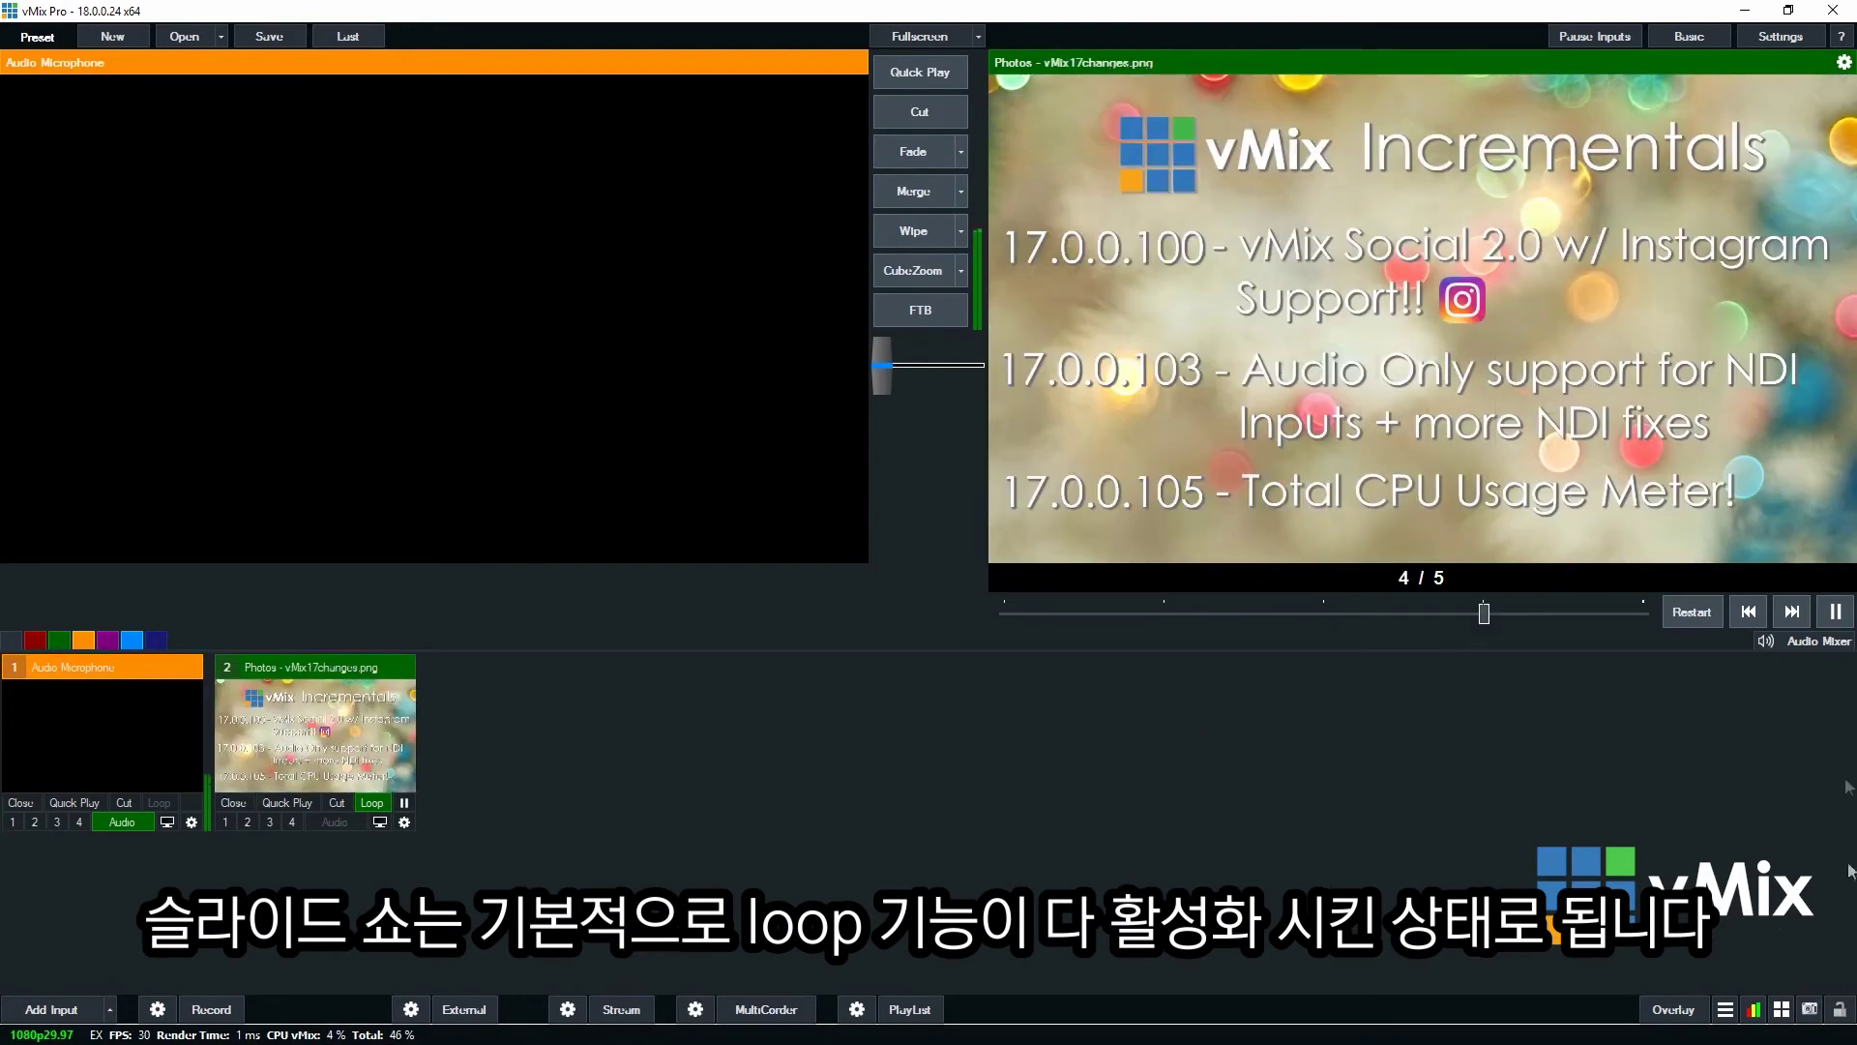
click(1836, 612)
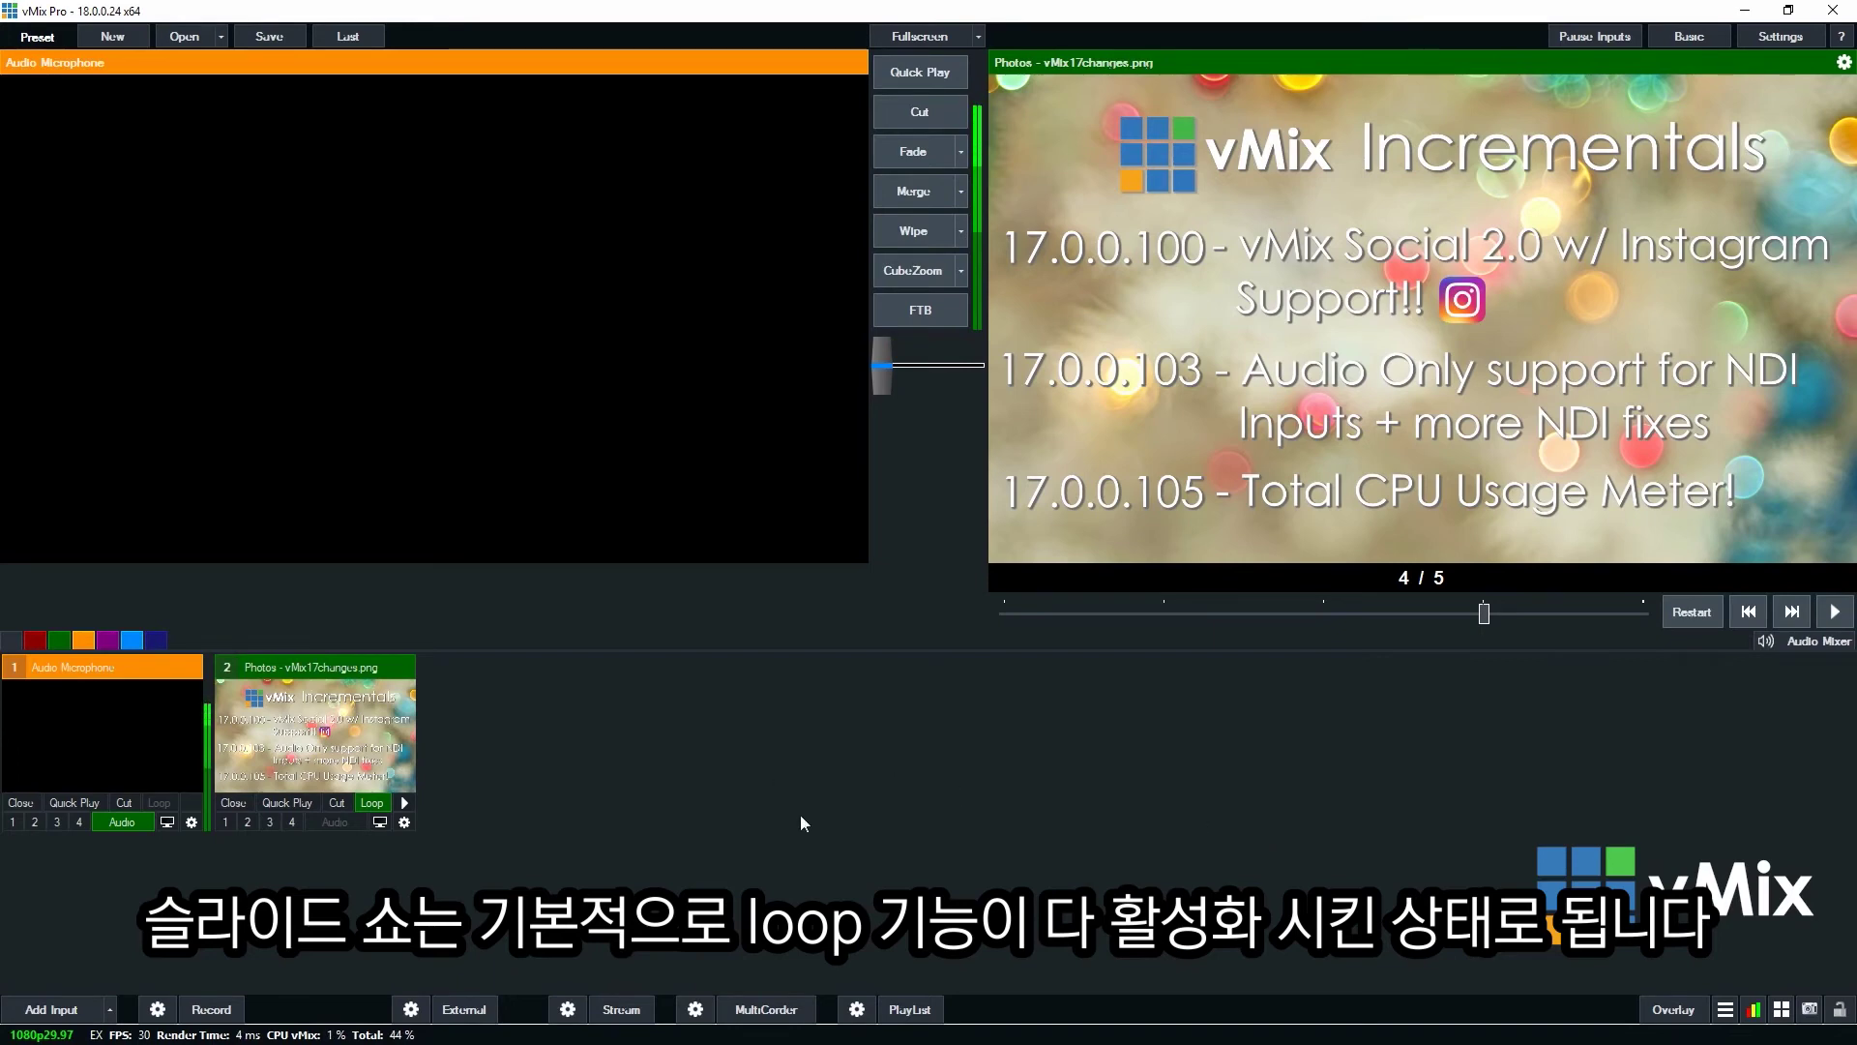
click(375, 802)
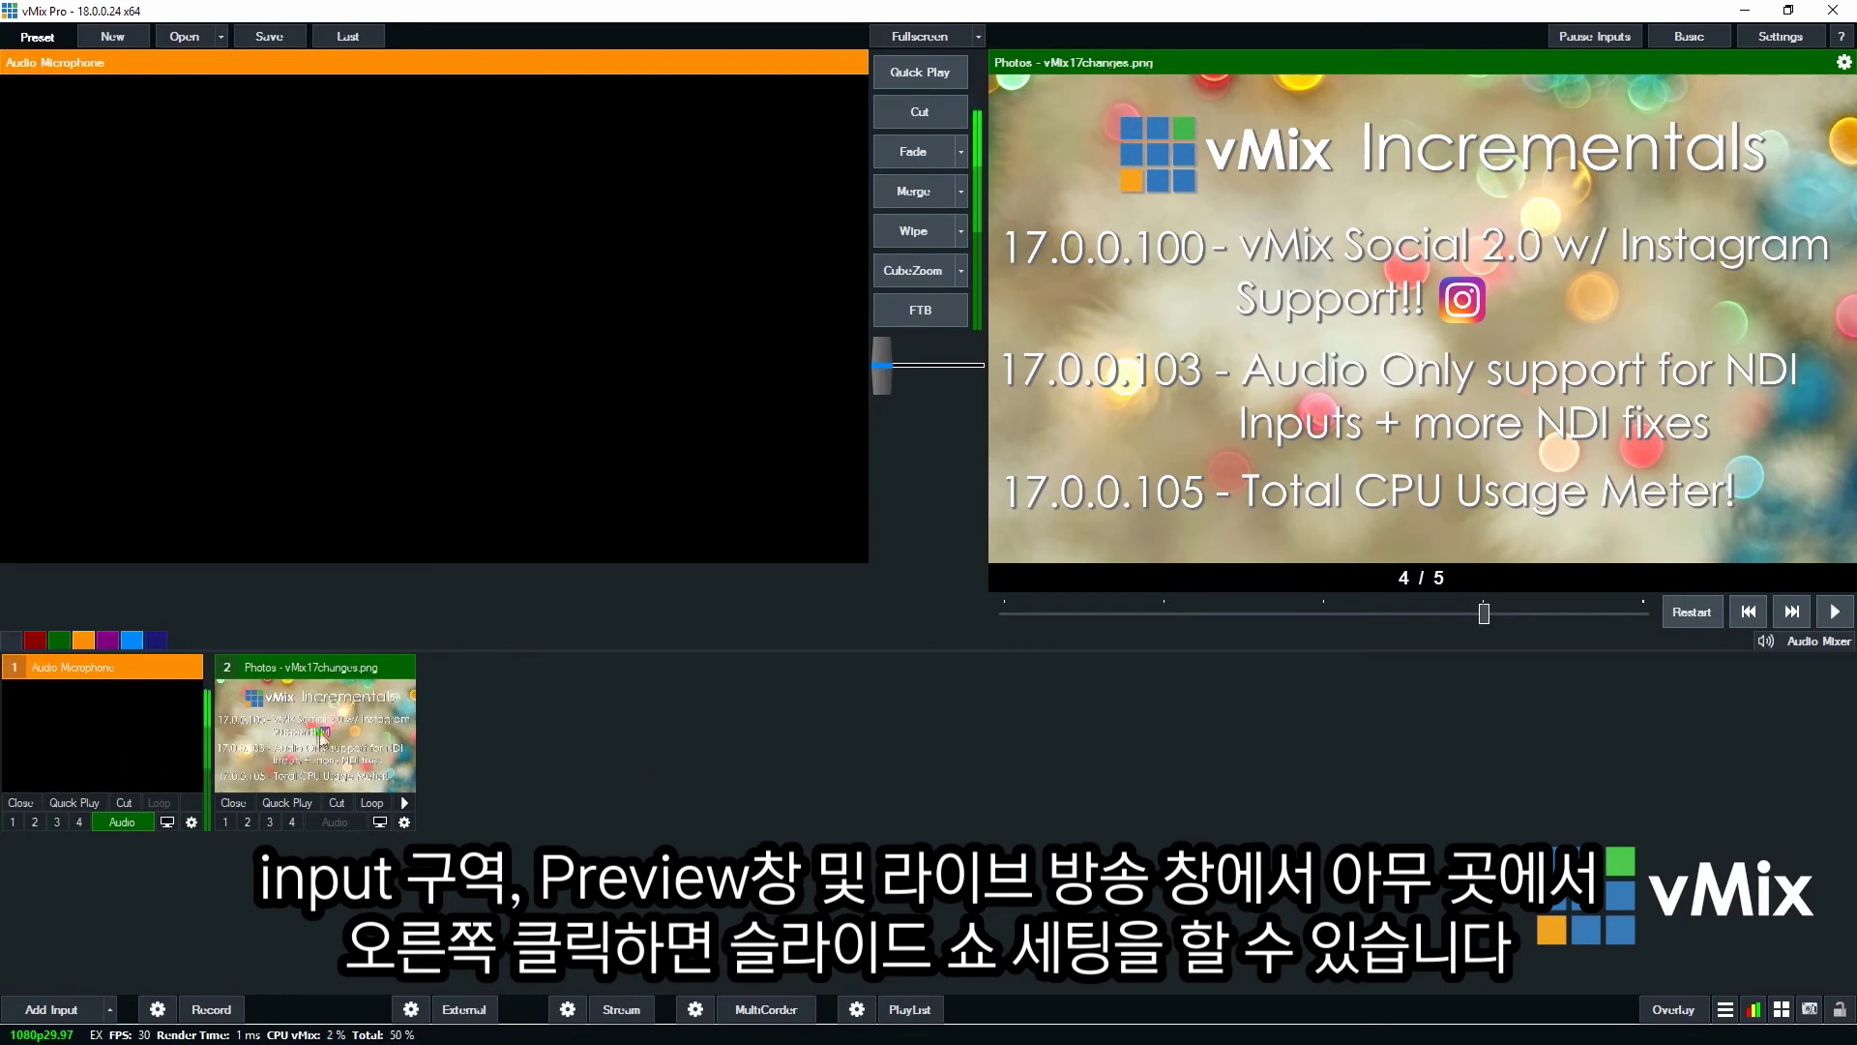
Step: Load the Photos input into Preview and use Refresh Photos to reload its images
click(410, 732)
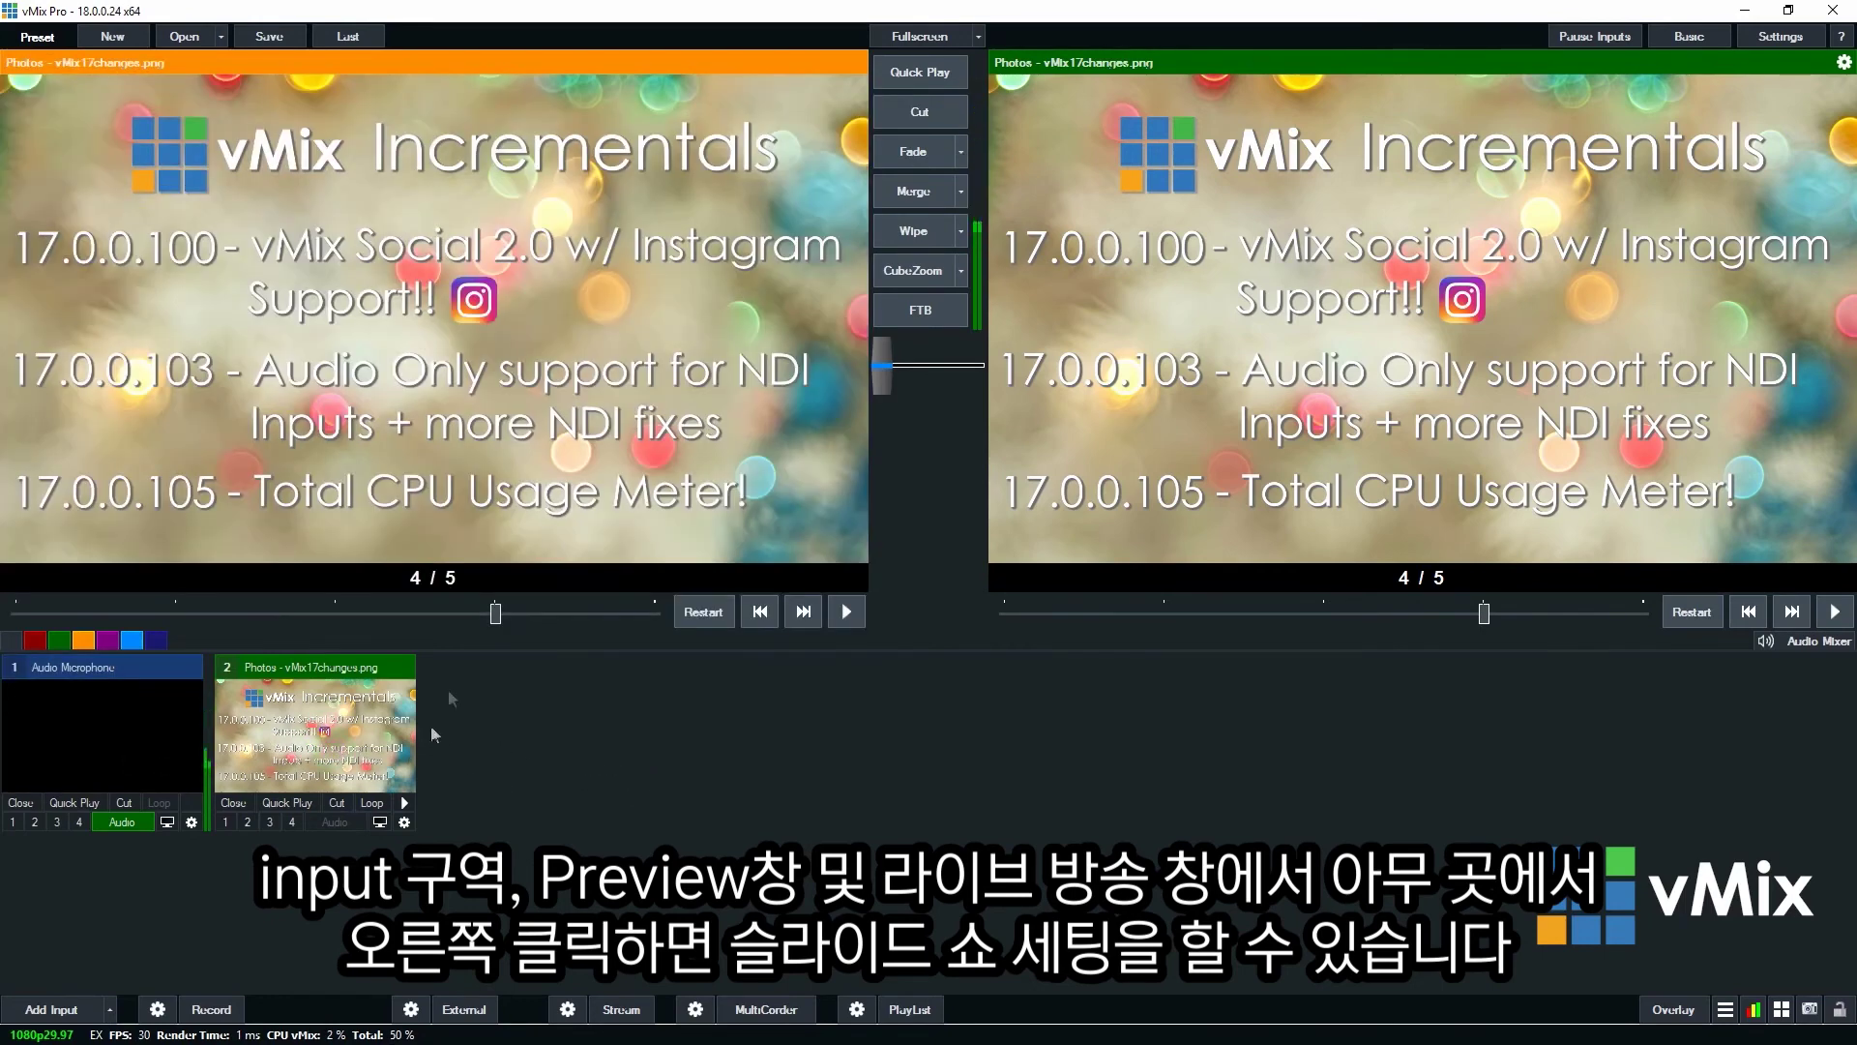
right_click(592, 445)
right_click(1294, 498)
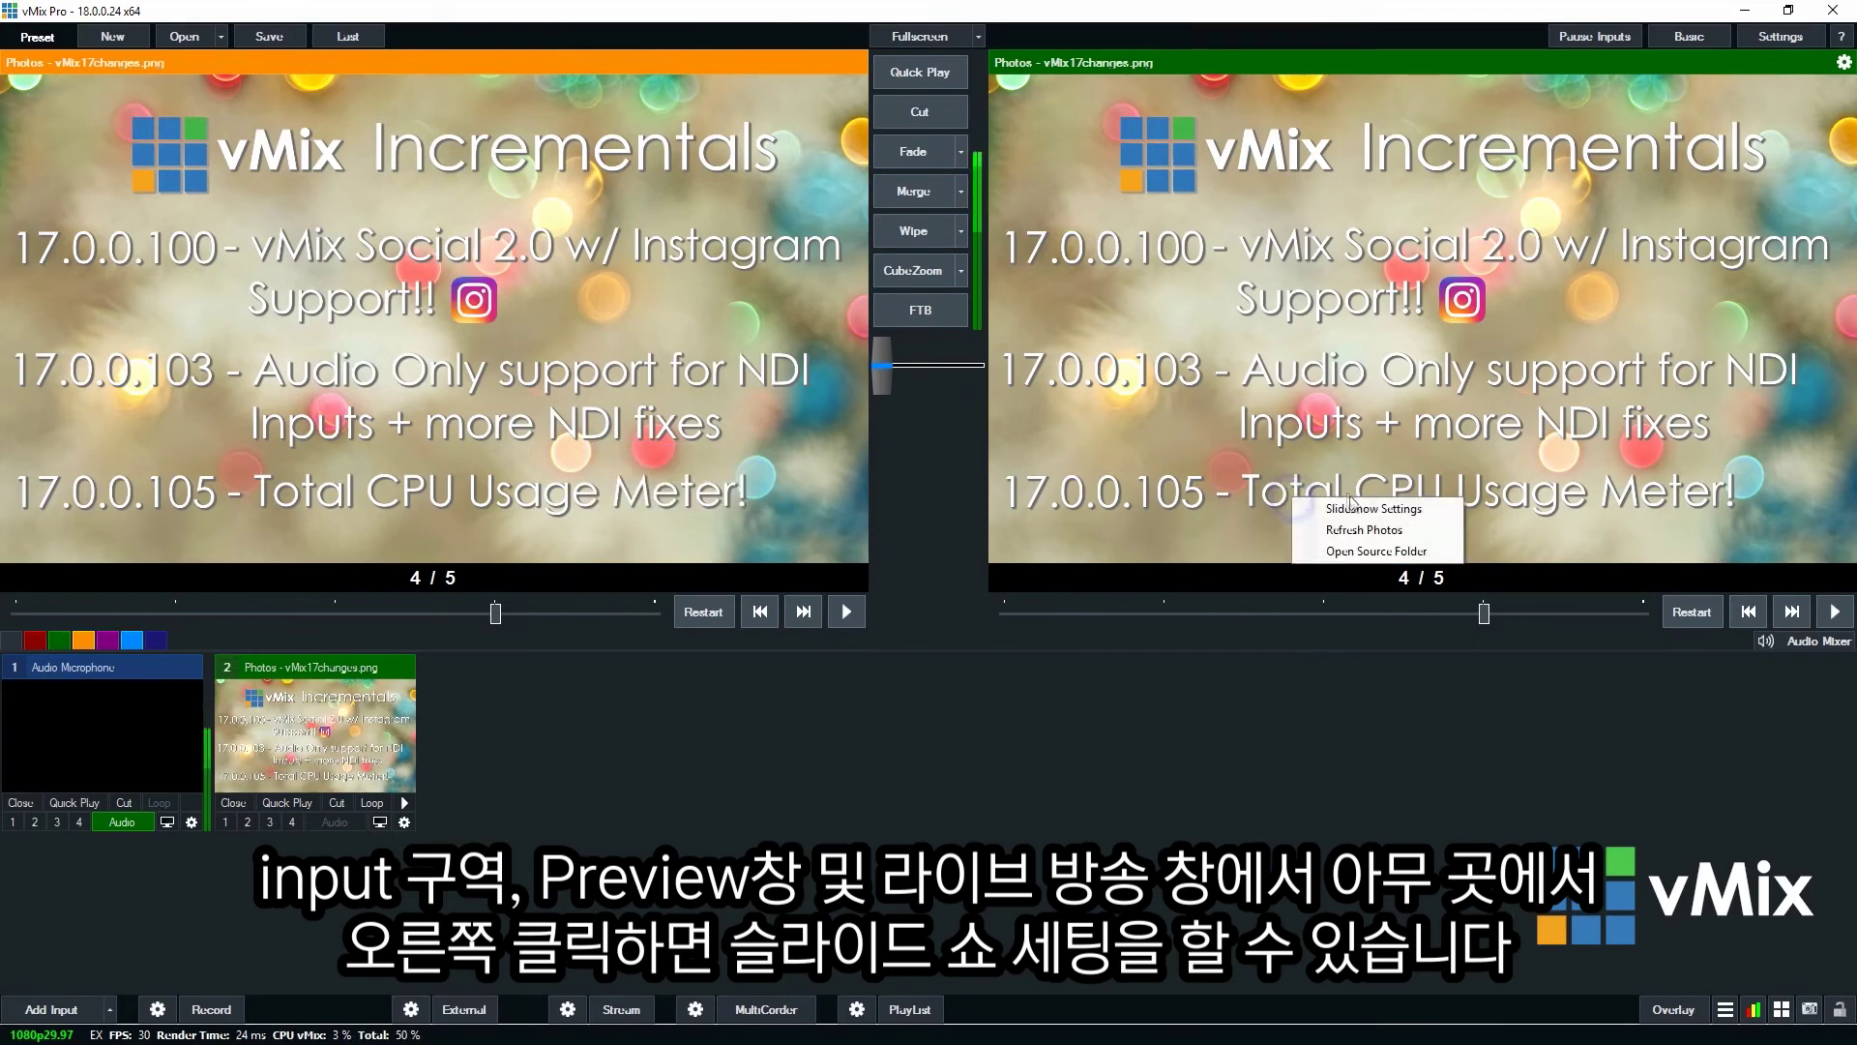
right_click(394, 715)
click(811, 788)
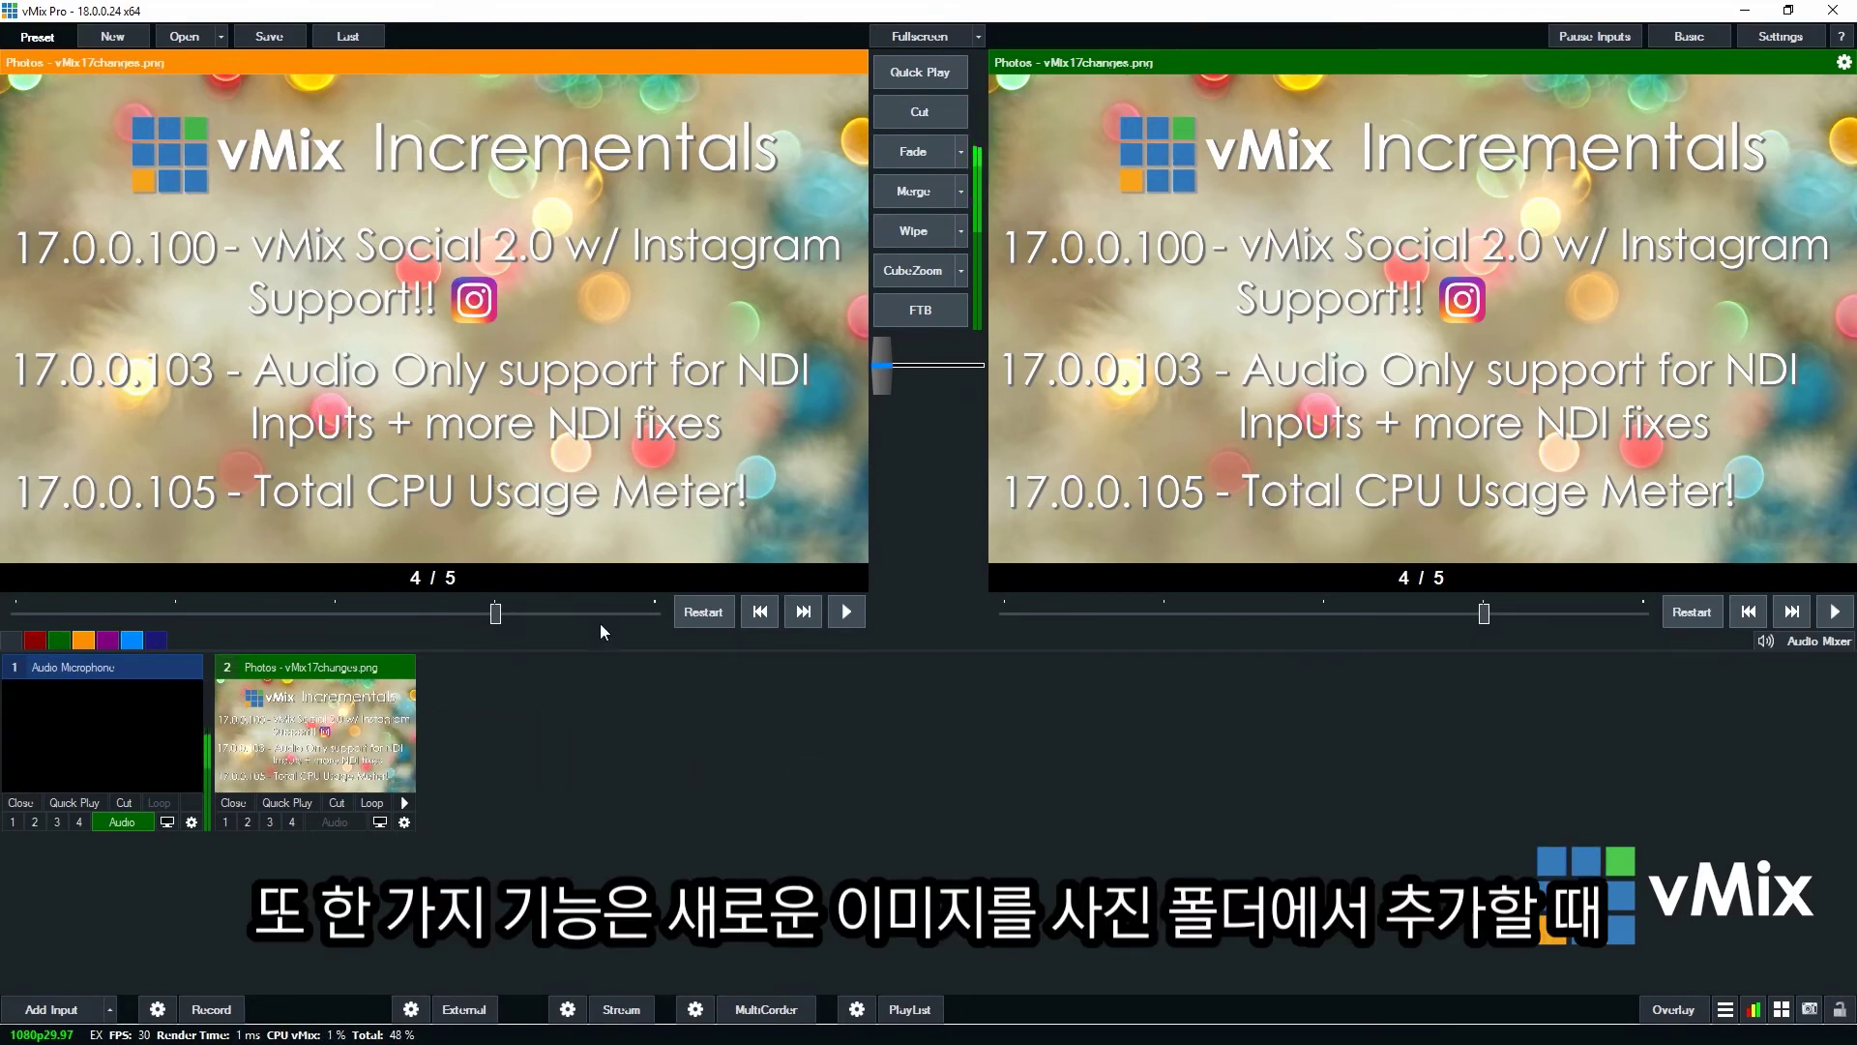
right_click(629, 339)
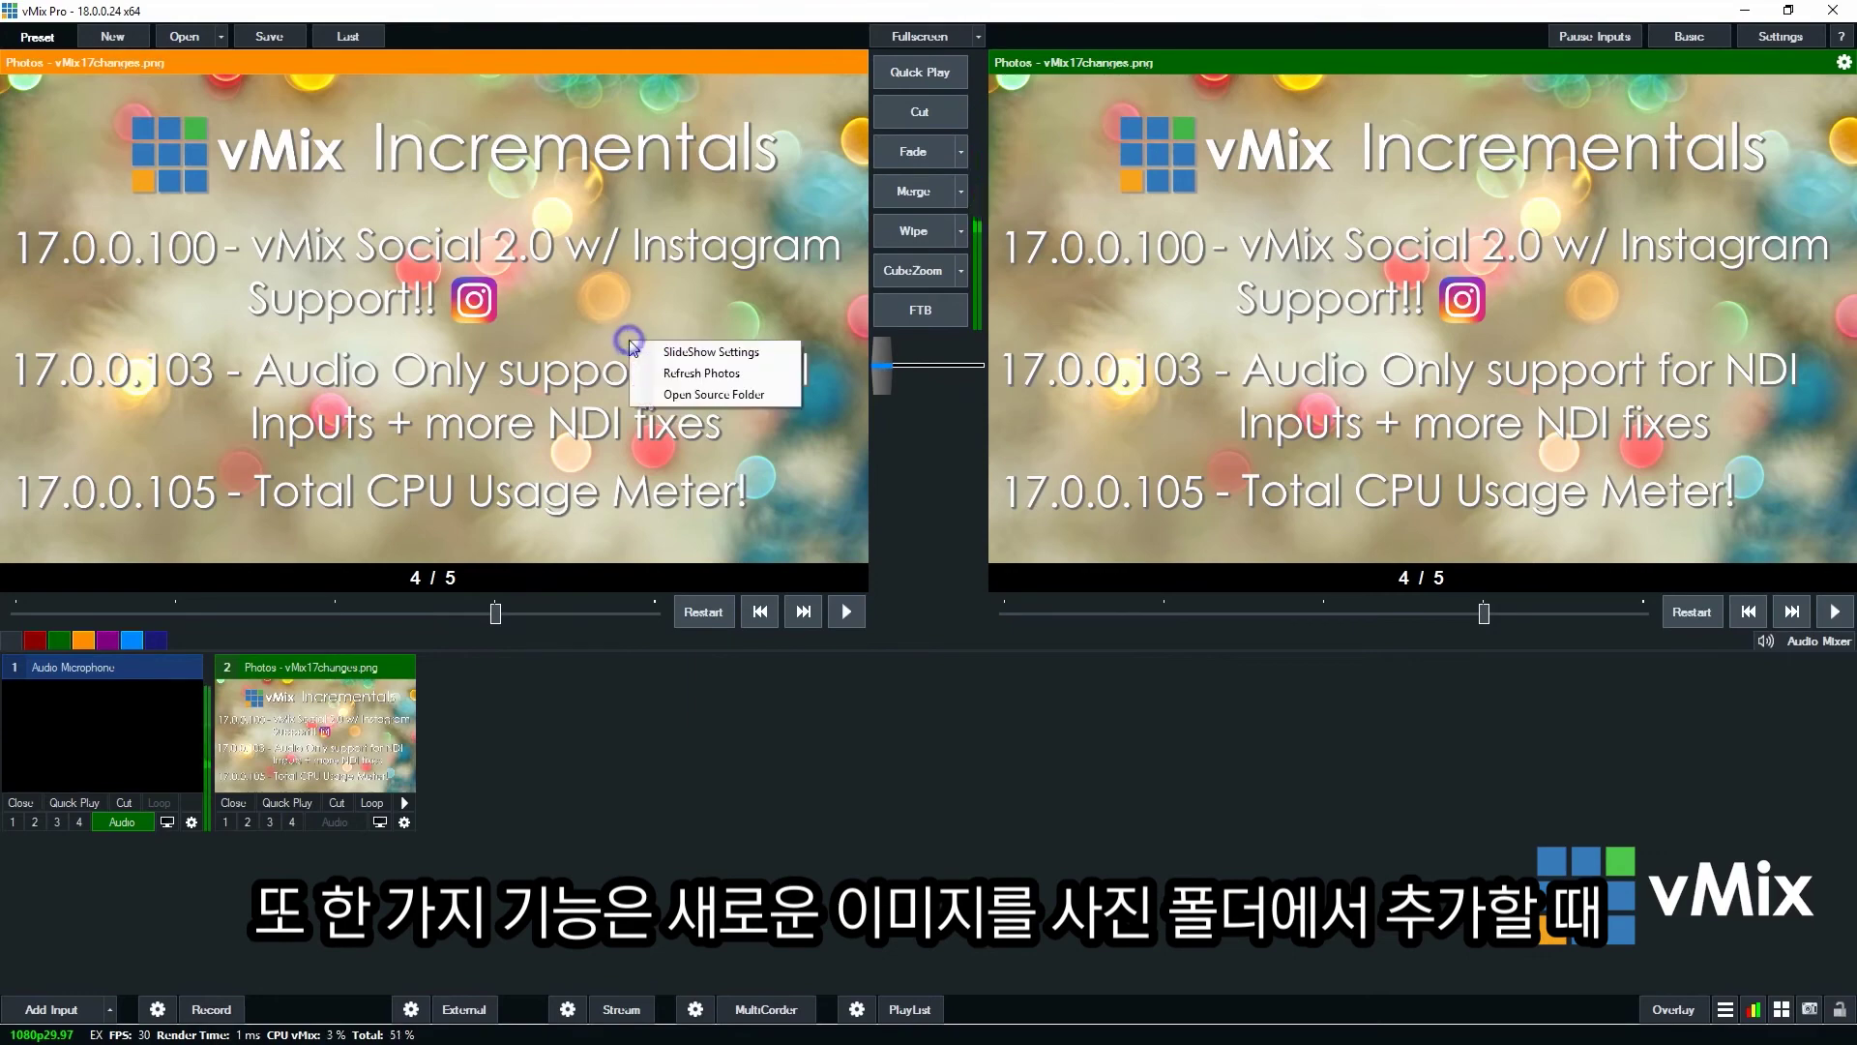
click(691, 373)
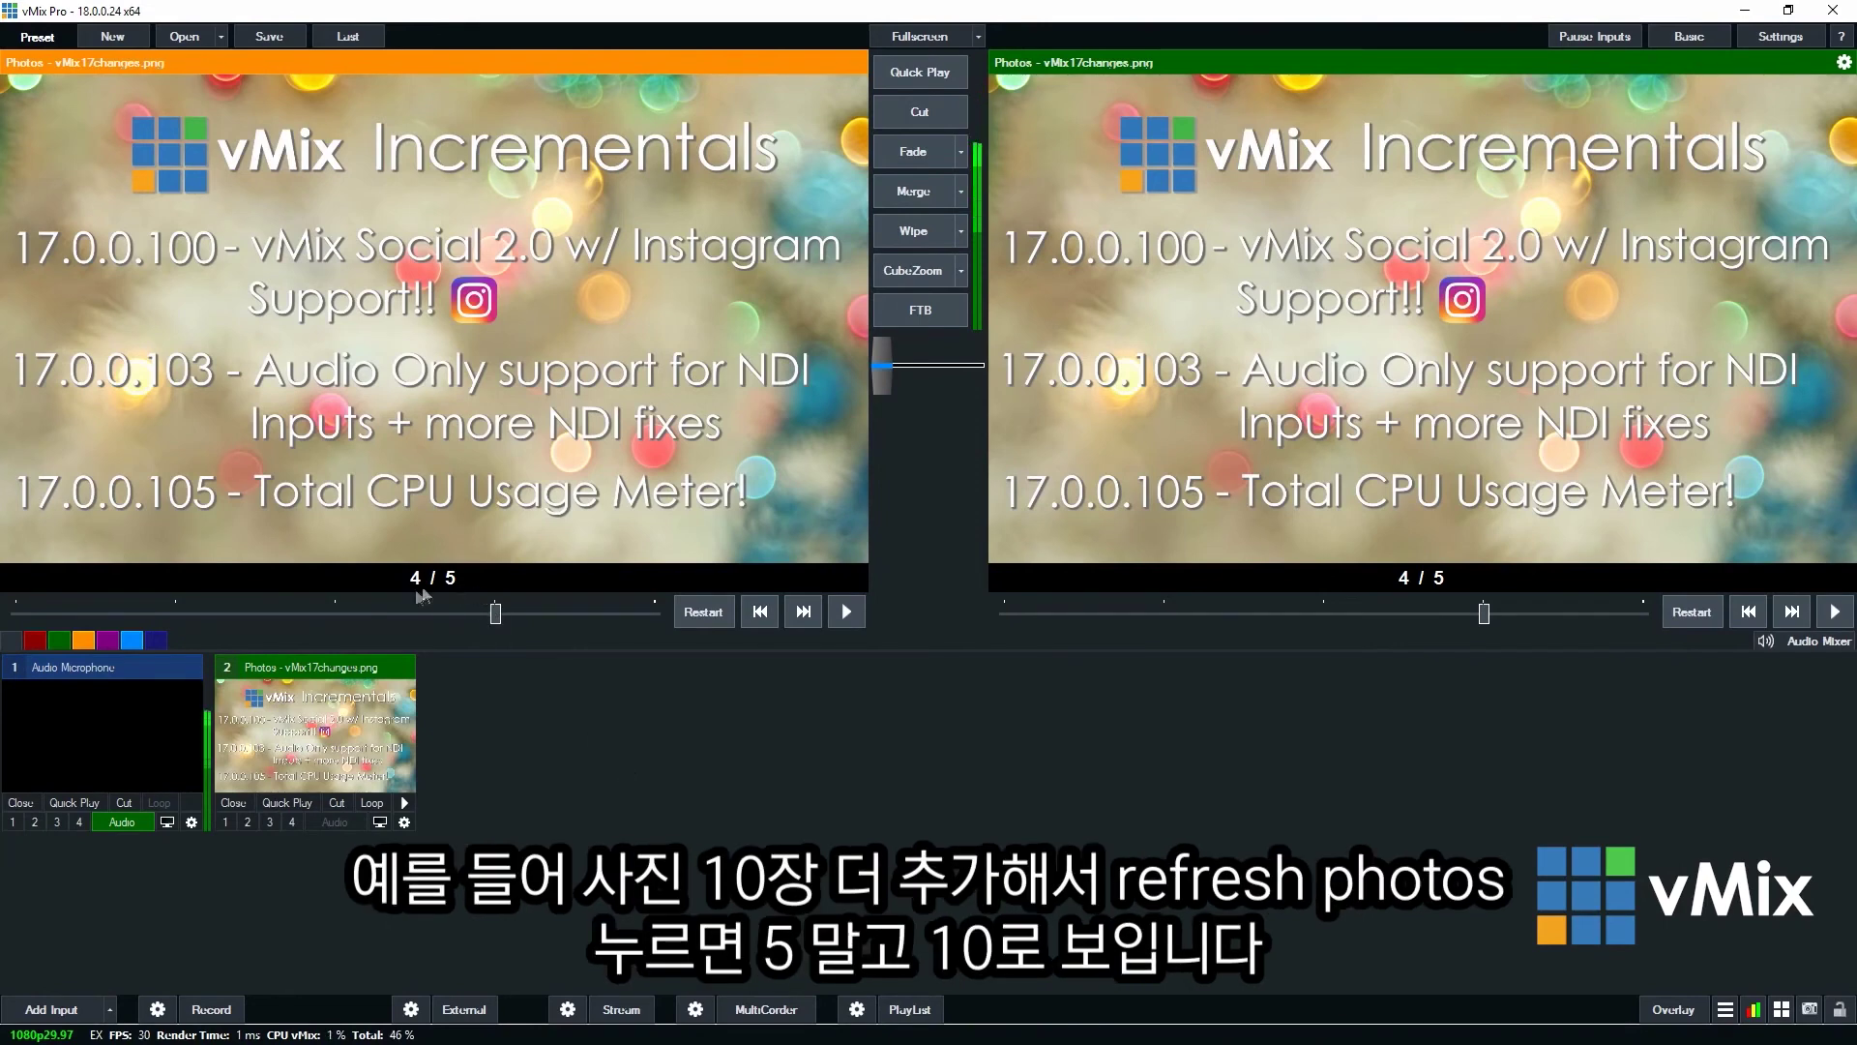
right_click(469, 468)
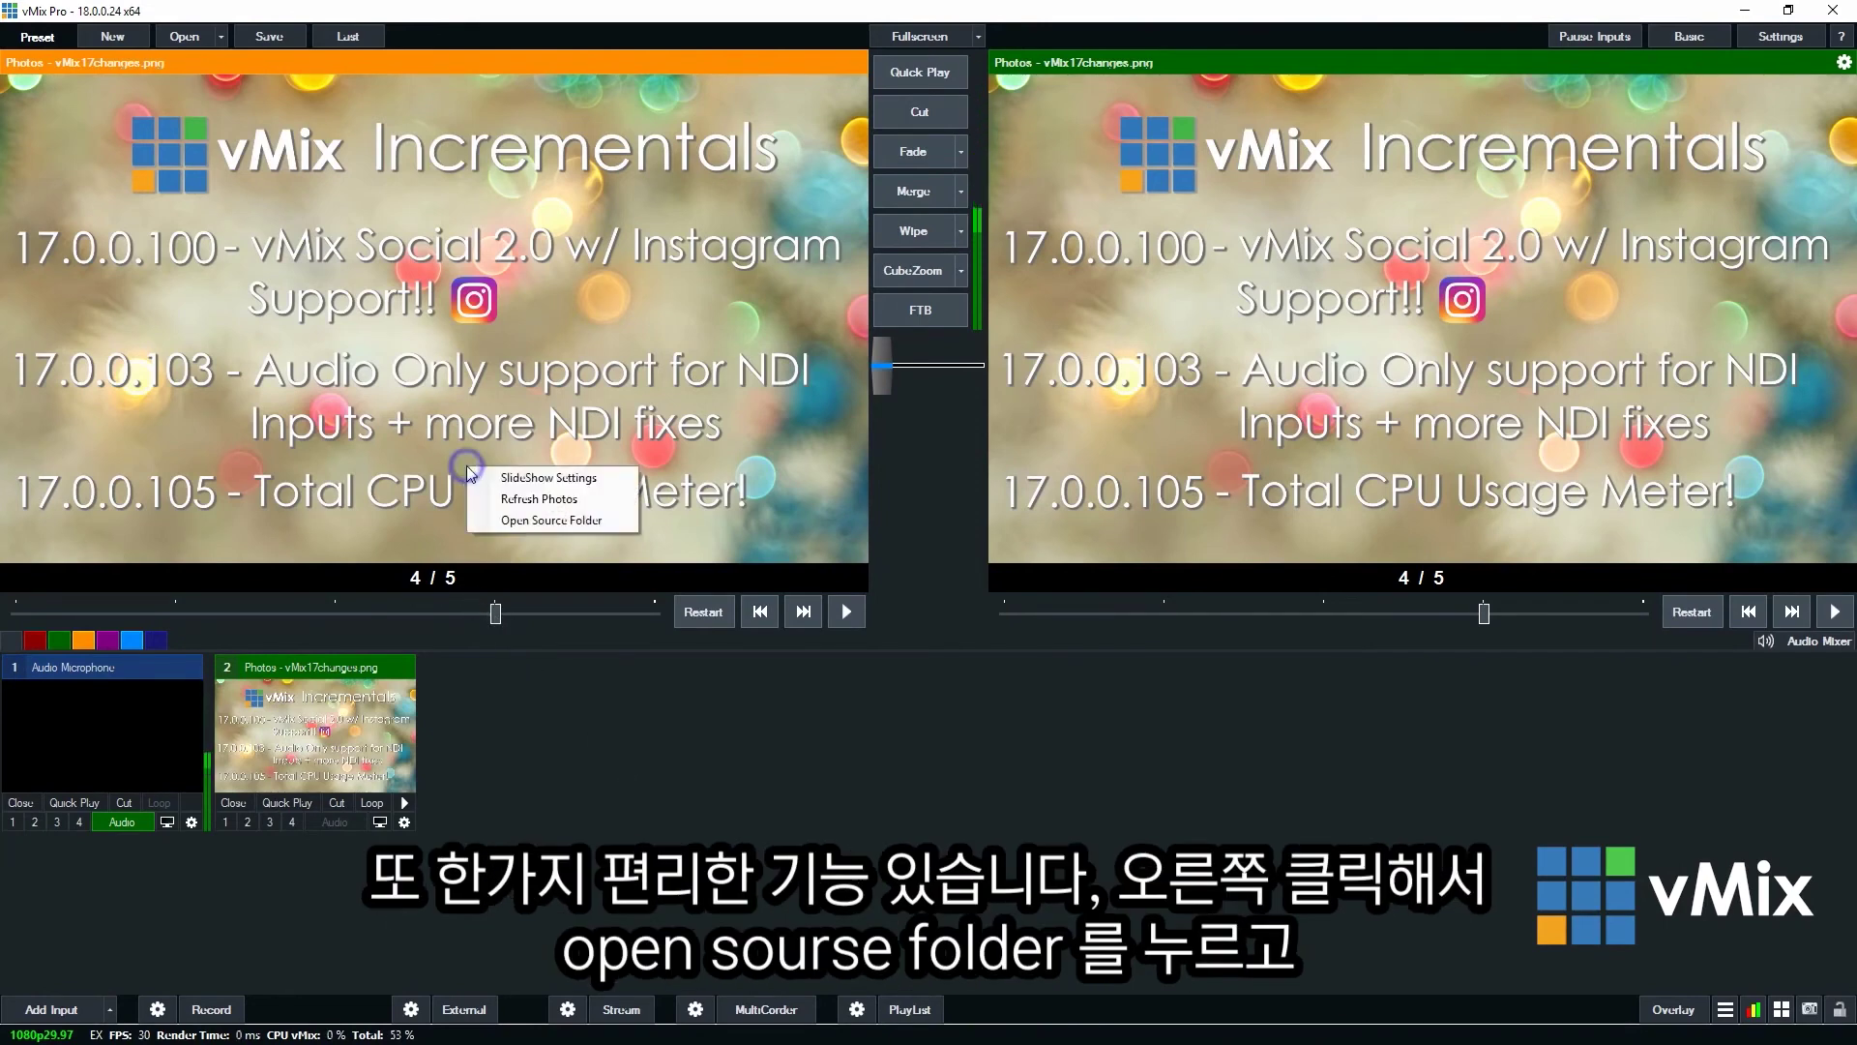
click(518, 522)
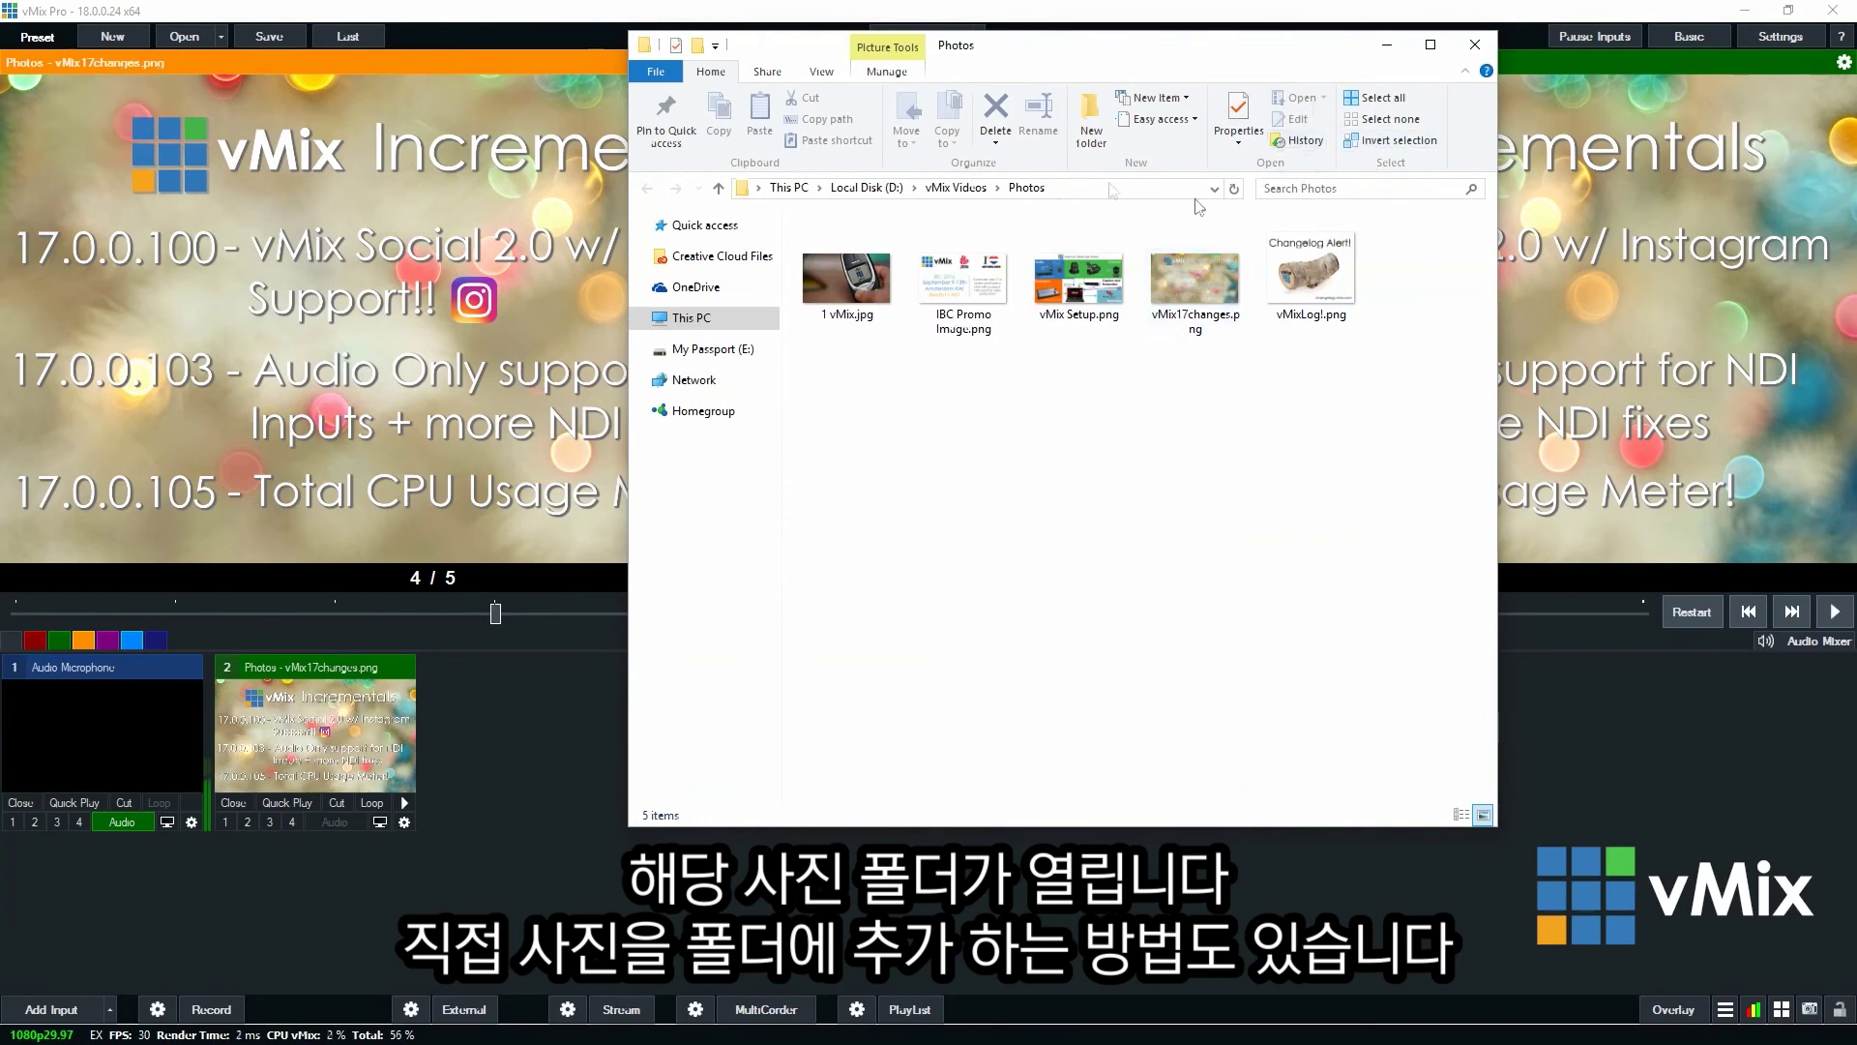
click(1386, 45)
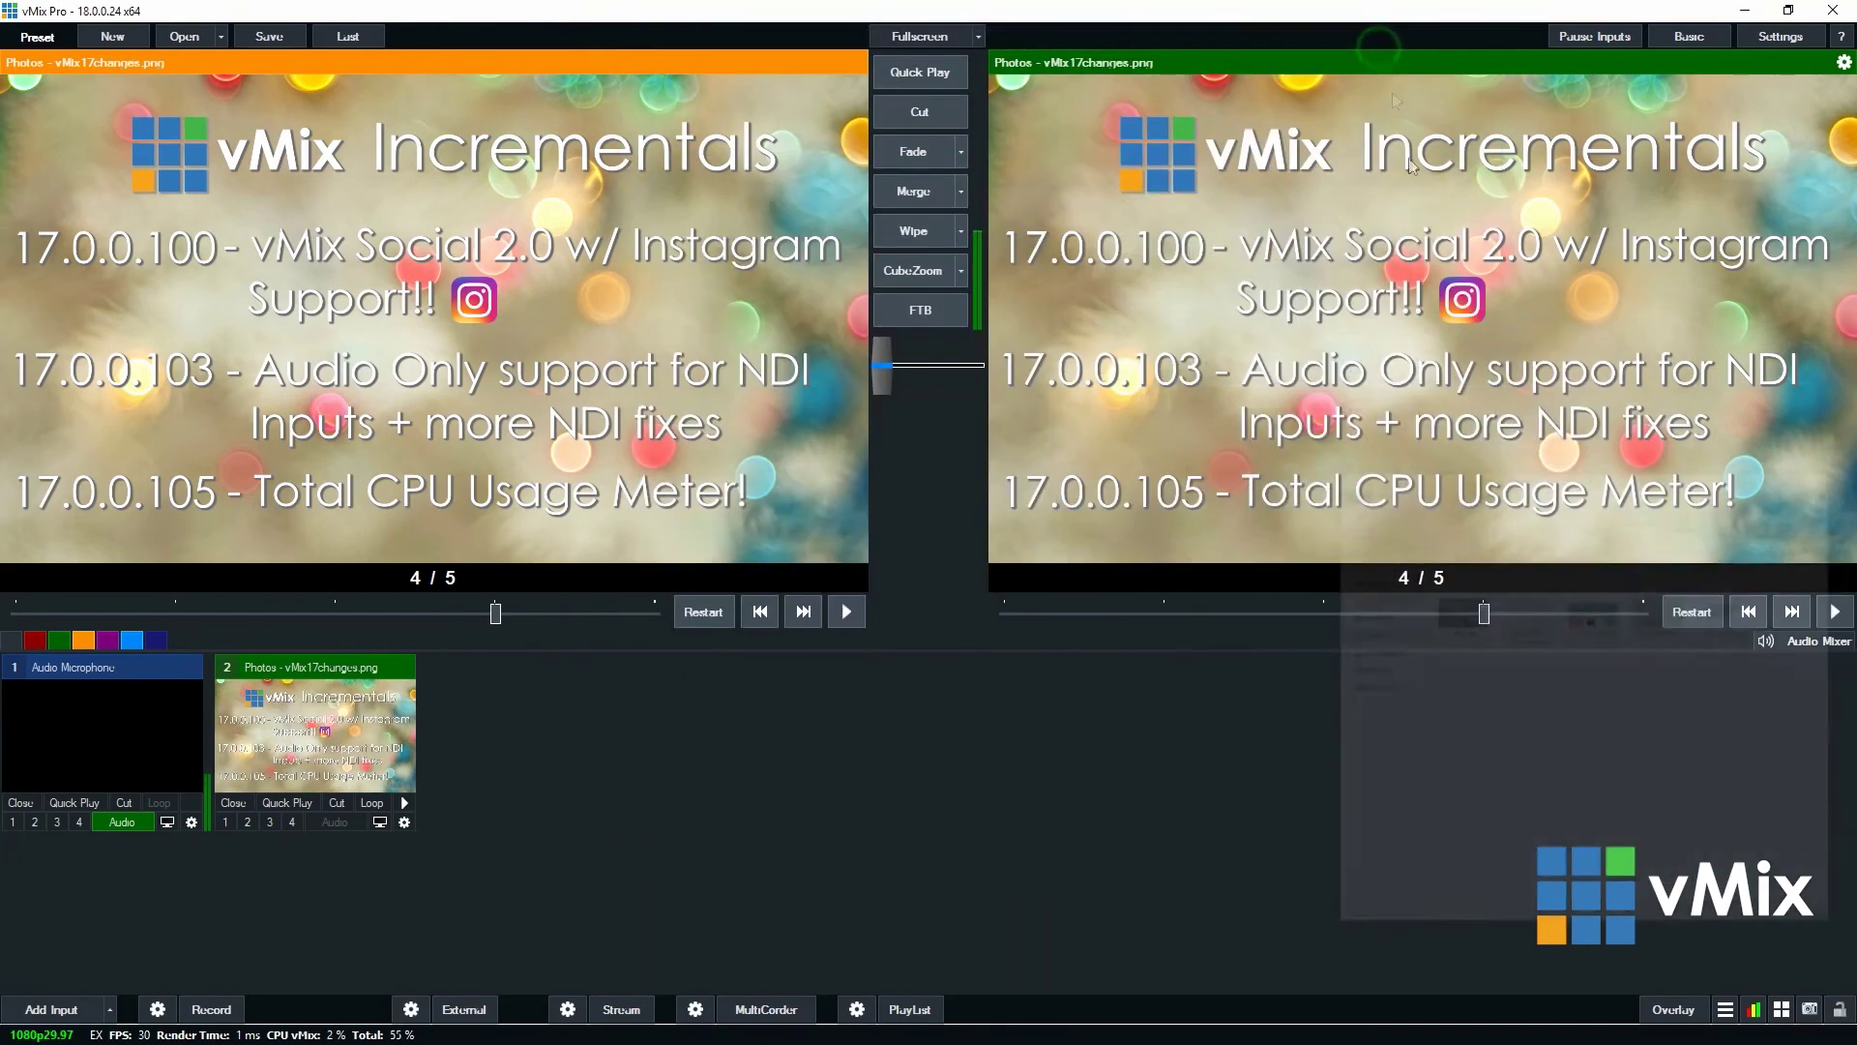